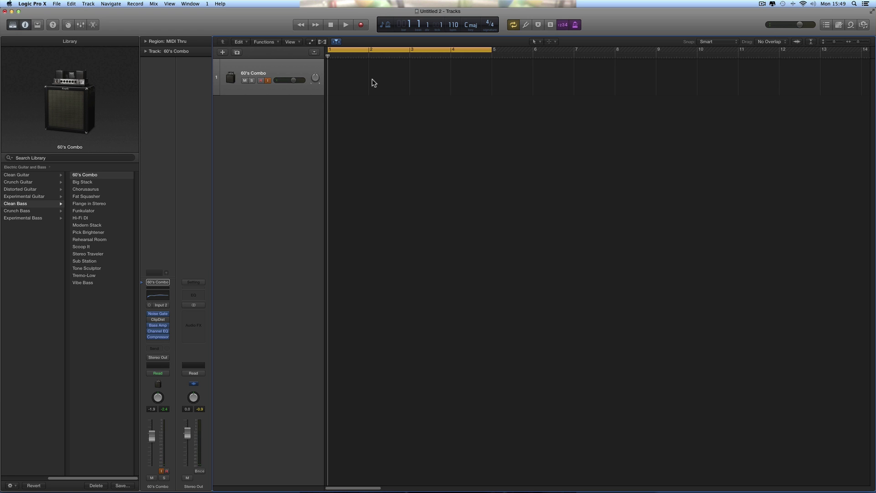
# Record the 60's Combo#12 take over bars 1–5, then return to the start and play it back
pyautogui.click(364, 25)
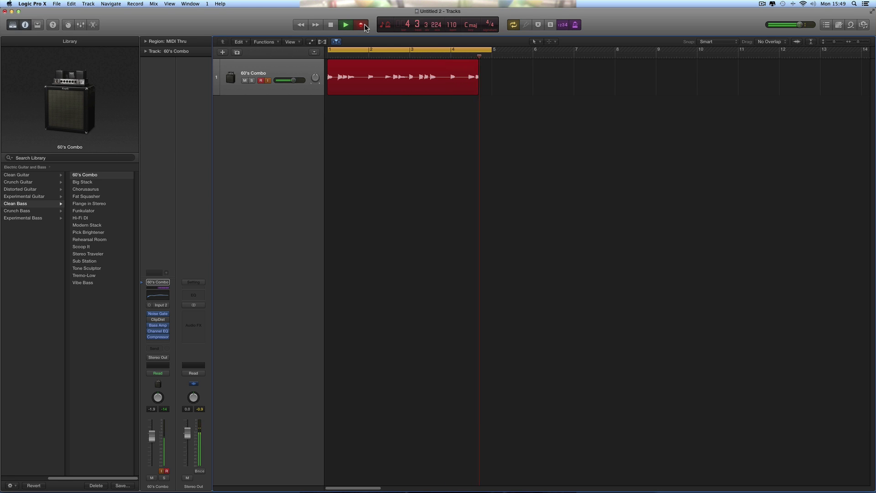
pyautogui.press('space')
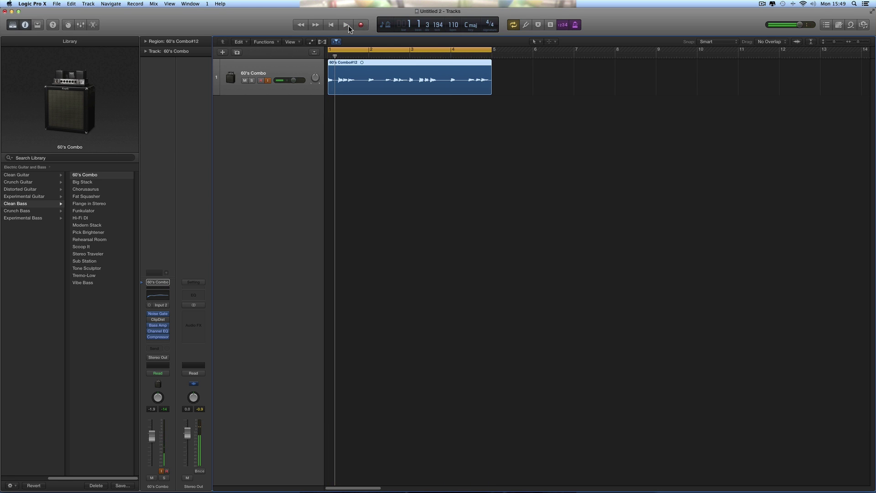
pyautogui.press('Return')
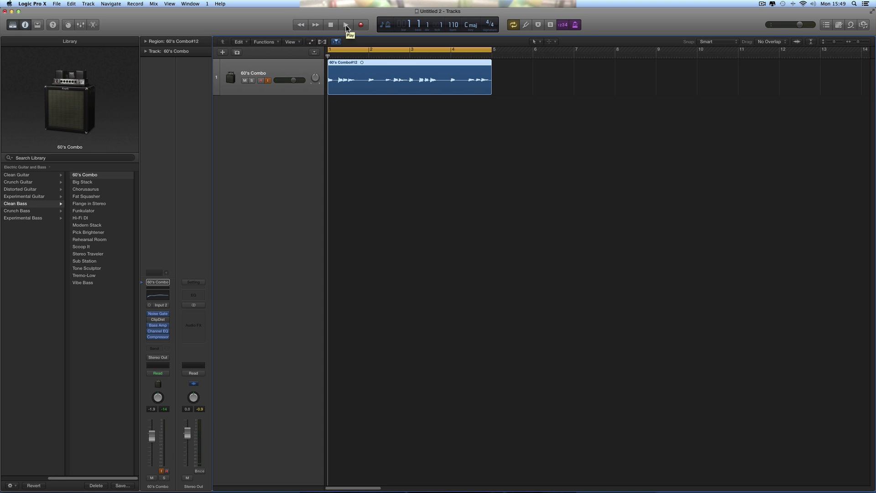
pyautogui.click(346, 24)
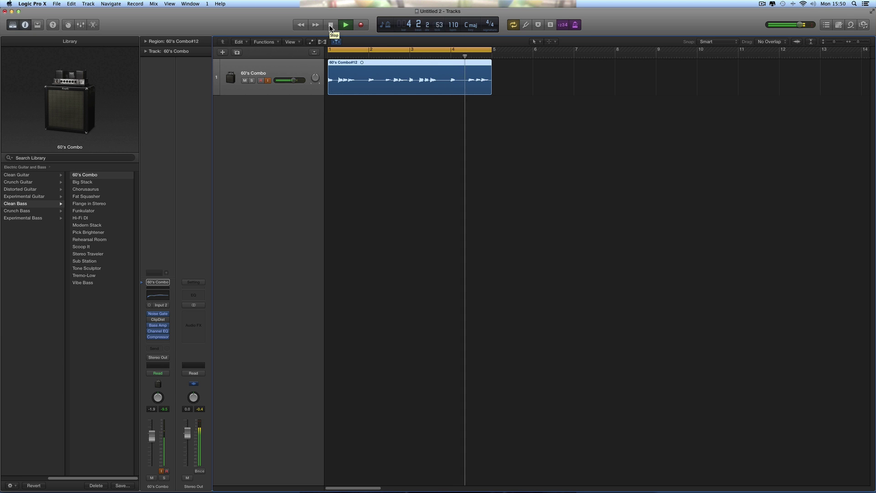
# Stop playback and show 60's Combo#12 in the audio editor in Flex Pitch mode, zoomed to four bars
pyautogui.click(331, 25)
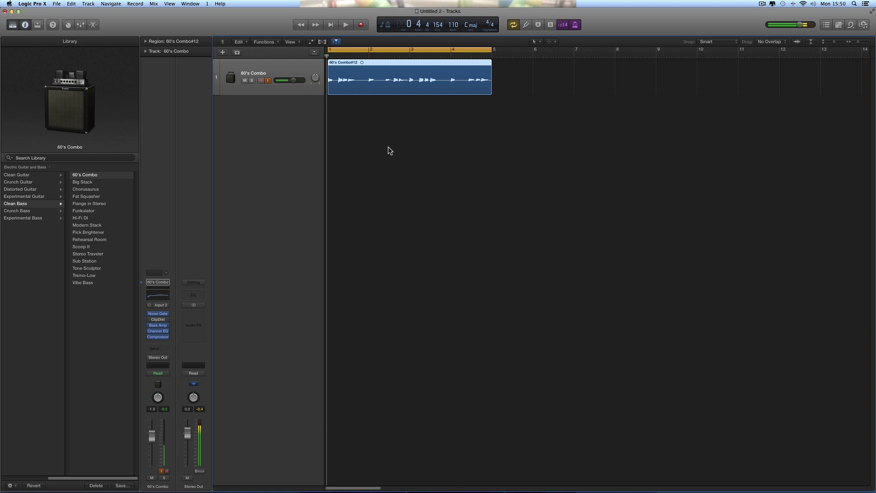
pyautogui.doubleClick(360, 63)
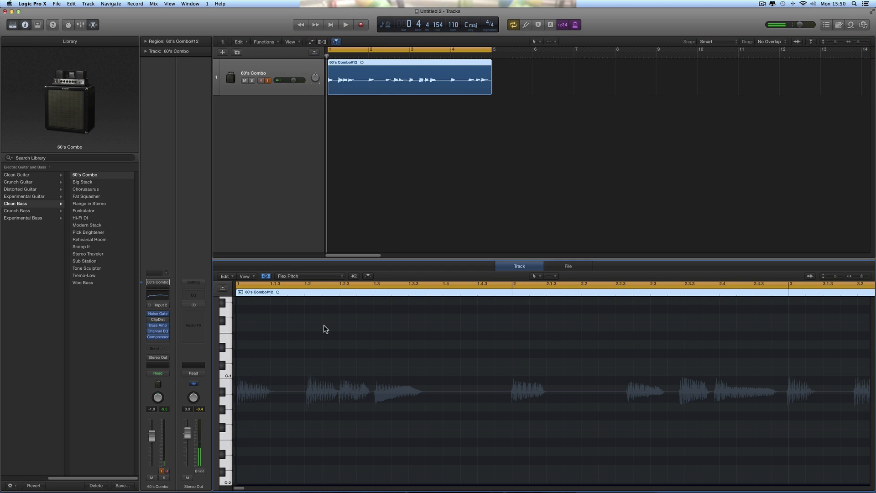
pyautogui.click(269, 277)
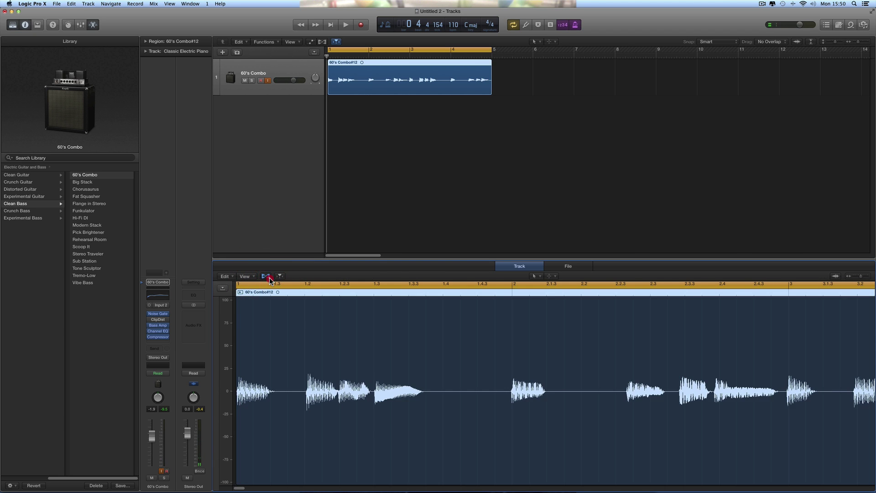
pyautogui.click(266, 277)
pyautogui.click(301, 276)
pyautogui.click(301, 276)
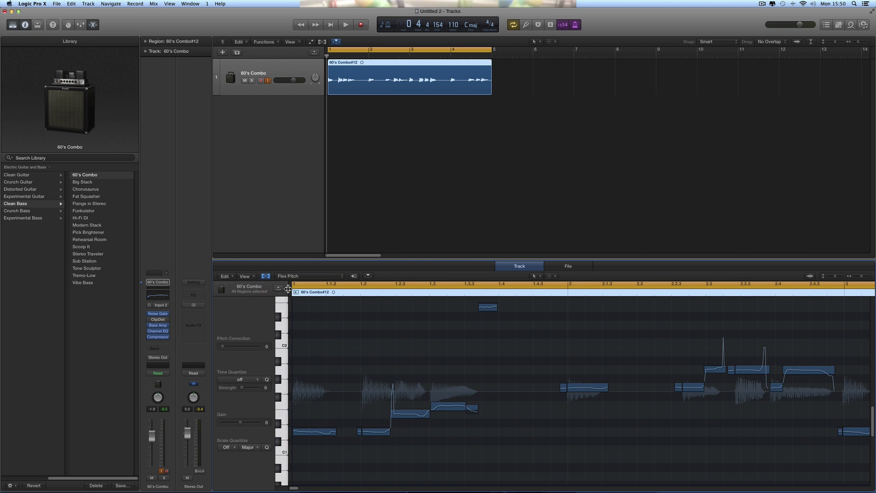
pyautogui.click(852, 275)
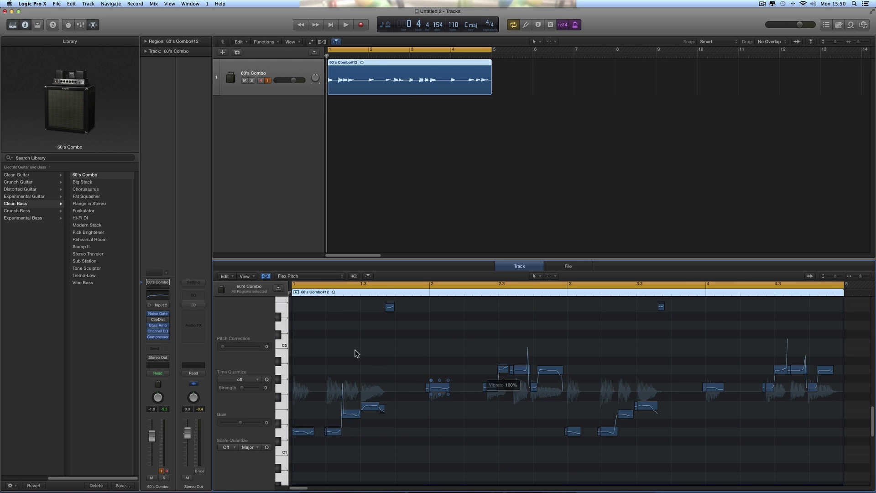
pyautogui.click(225, 276)
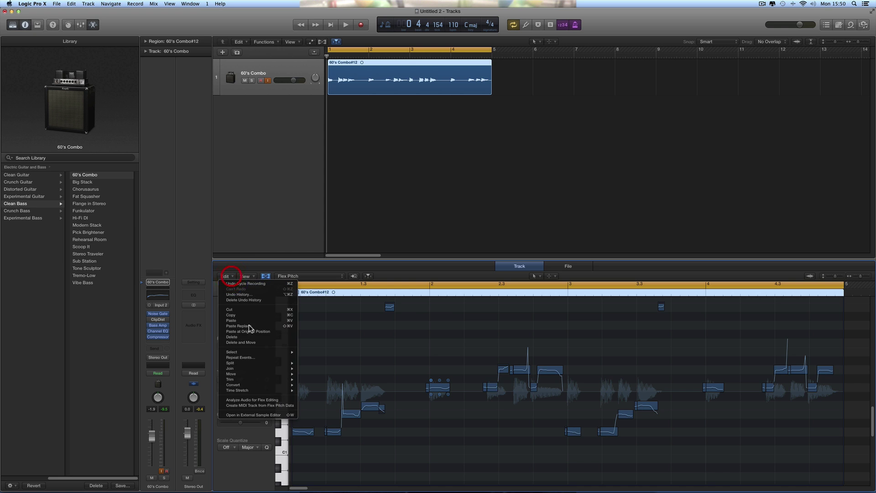
# Create a MIDI track from the Flex Pitch data, mute the 60's Combo audio, and assign Thumb Bass
pyautogui.click(263, 408)
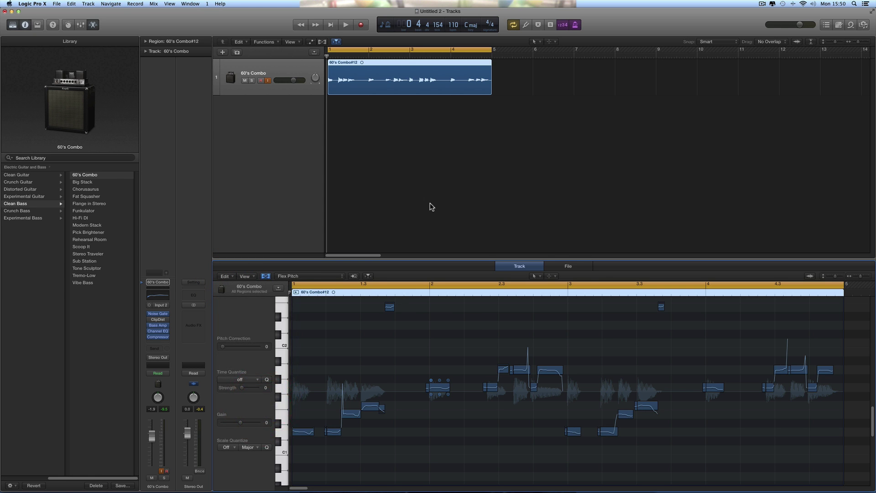
pyautogui.click(244, 81)
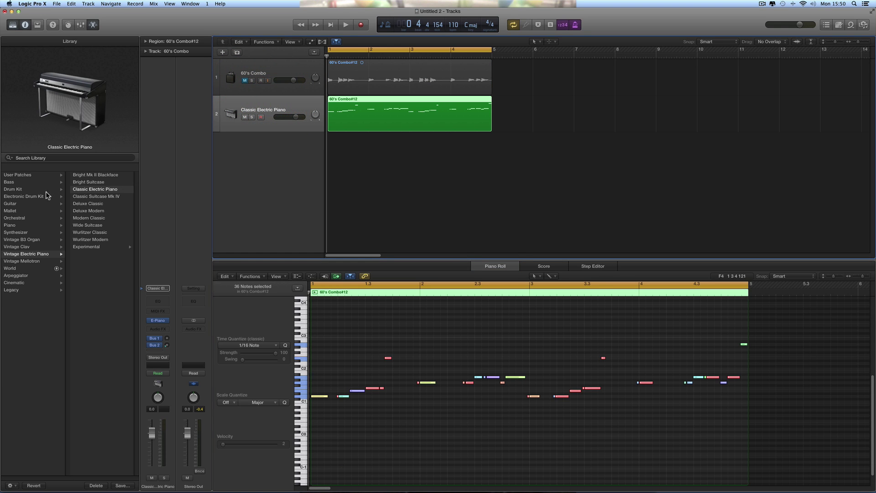
pyautogui.click(9, 182)
pyautogui.click(93, 233)
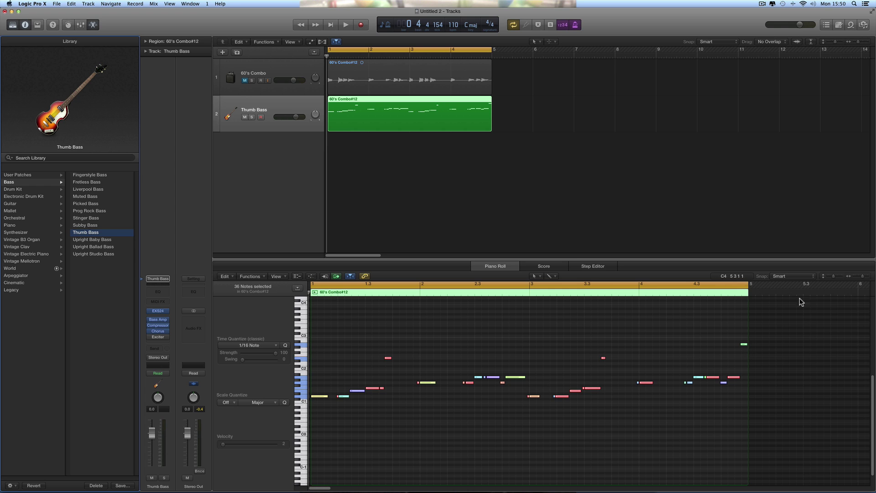
# Enlarge the Piano Roll and zoom it so the bars fill the editor
pyautogui.moveTo(575, 260); pyautogui.dragTo(573, 200)
pyautogui.click(839, 217)
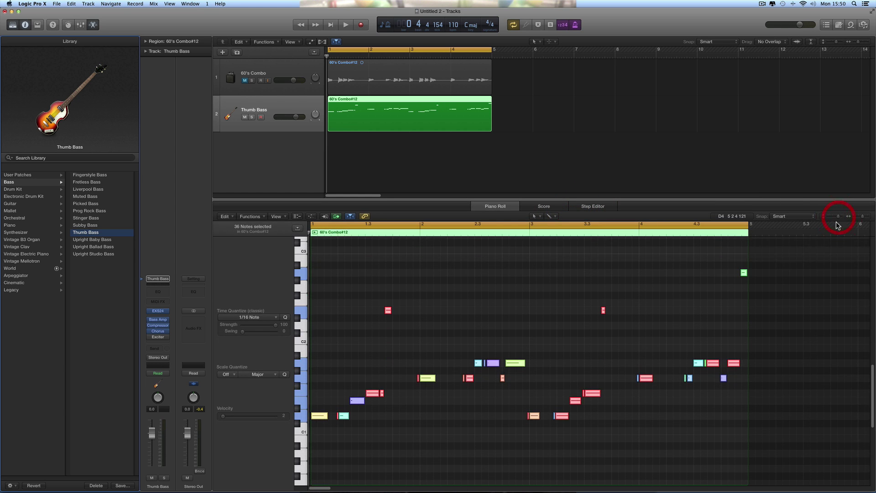
pyautogui.click(870, 220)
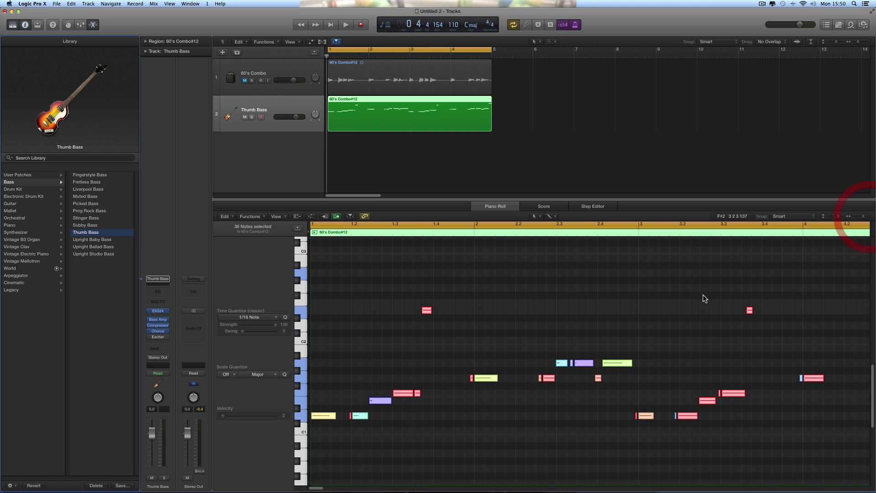
# Close the Library and delete the stray note slivers in bars 1 and 2
pyautogui.click(15, 26)
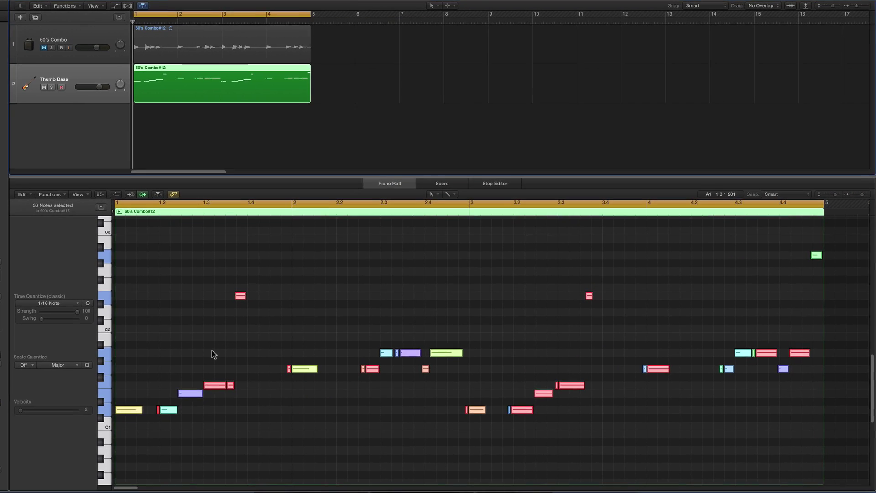
pyautogui.click(261, 361)
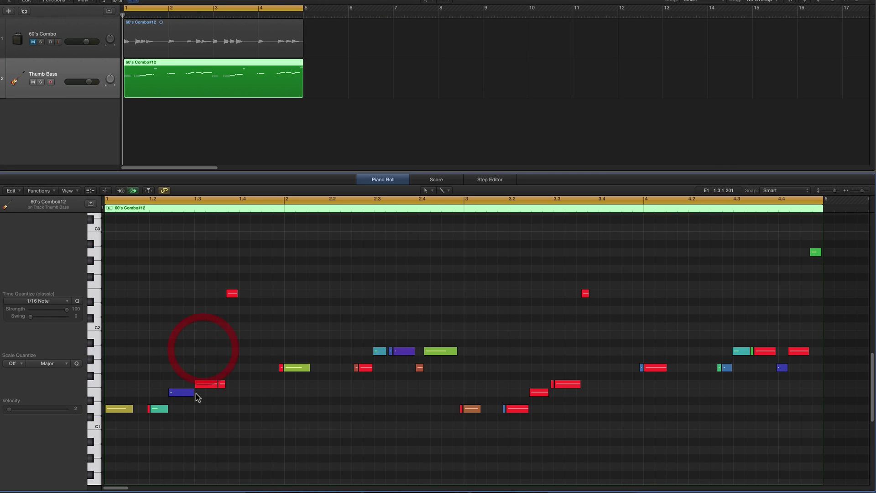
pyautogui.click(153, 408)
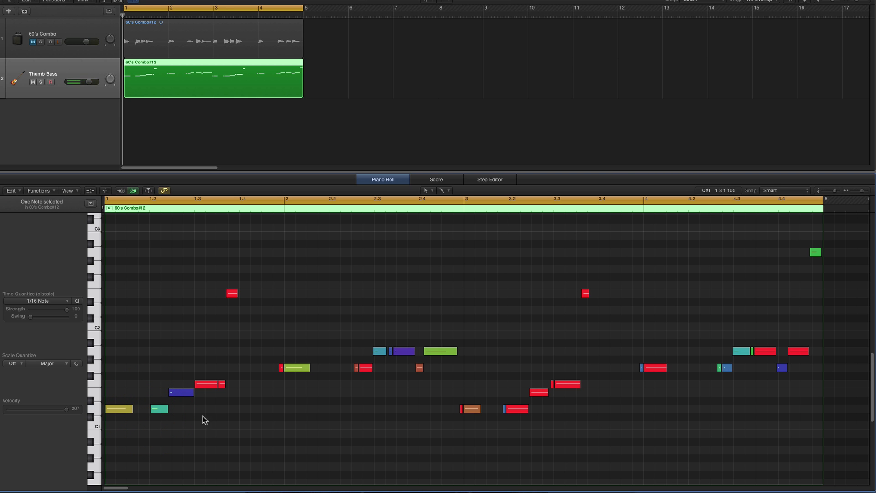
pyautogui.click(281, 367)
pyautogui.click(390, 351)
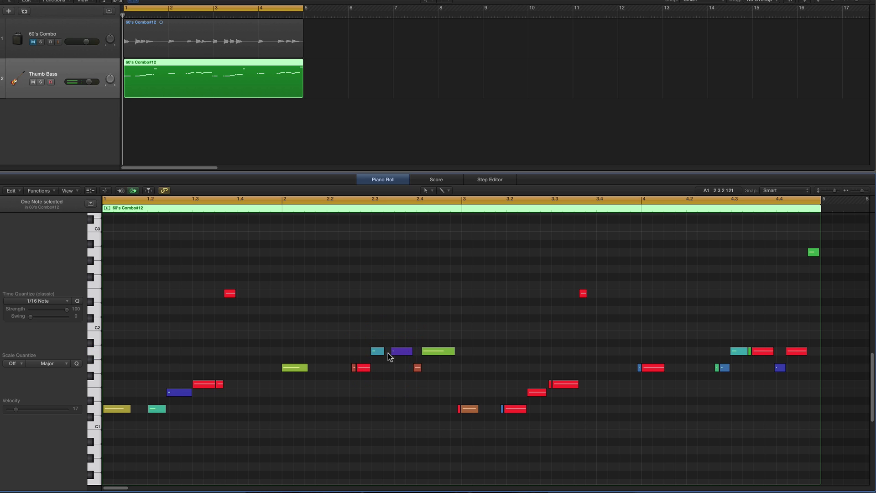
pyautogui.click(354, 368)
pyautogui.click(219, 385)
# Start the bar-3 D1 note earlier, delete the bar 3–4 fragments, and set one note's velocity to 115
pyautogui.click(459, 408)
pyautogui.moveTo(459, 408); pyautogui.dragTo(456, 413)
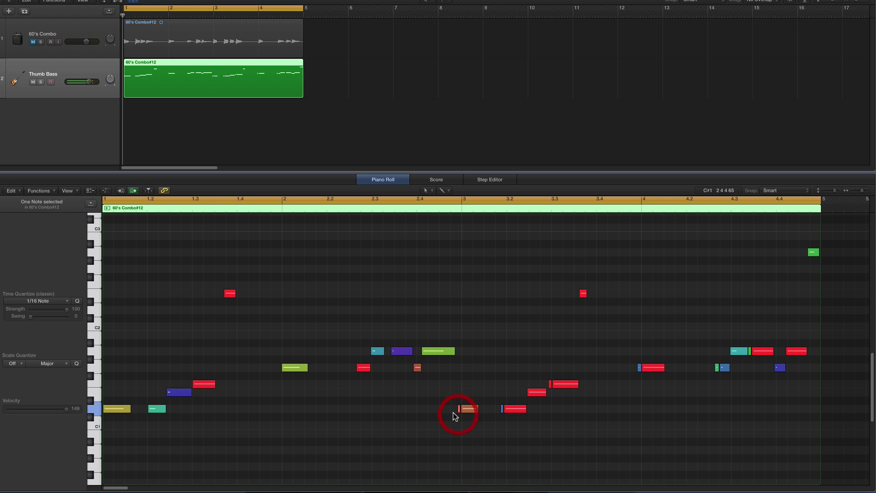
pyautogui.hscroll(1, 497, 406)
pyautogui.click(501, 408)
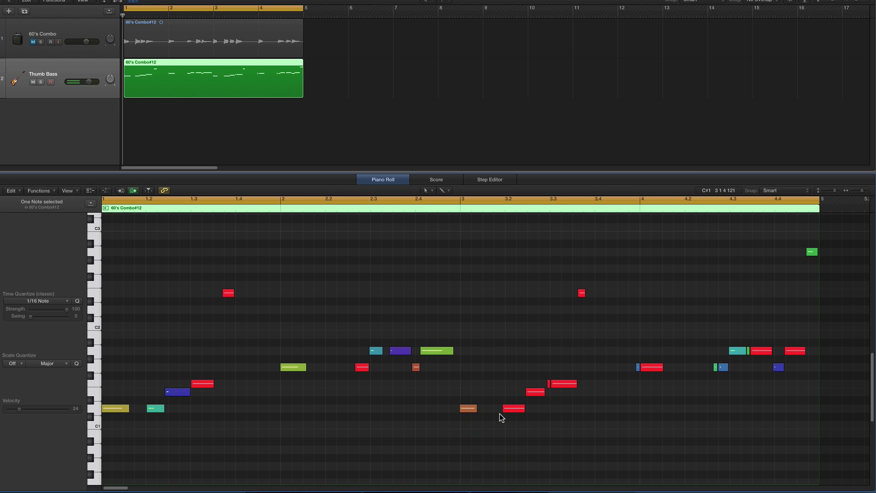
pyautogui.click(547, 385)
pyautogui.click(638, 367)
pyautogui.click(749, 352)
pyautogui.click(715, 367)
pyautogui.click(570, 385)
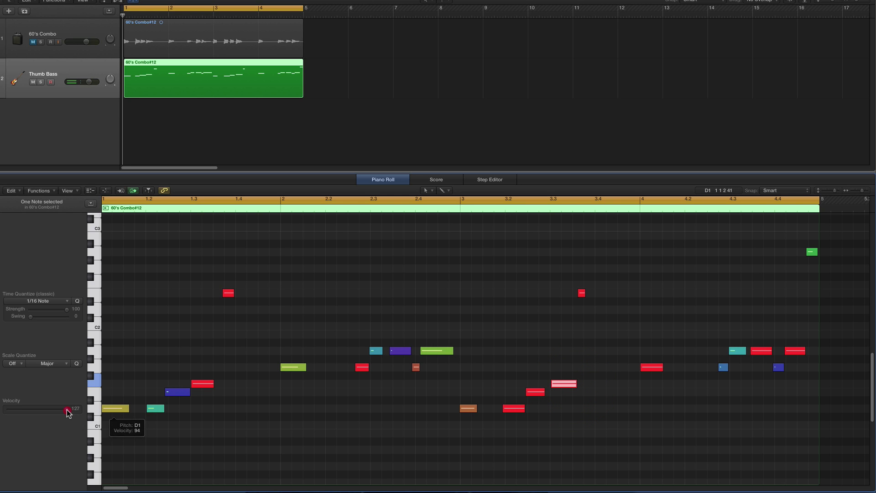
pyautogui.moveTo(67, 409); pyautogui.dragTo(61, 410)
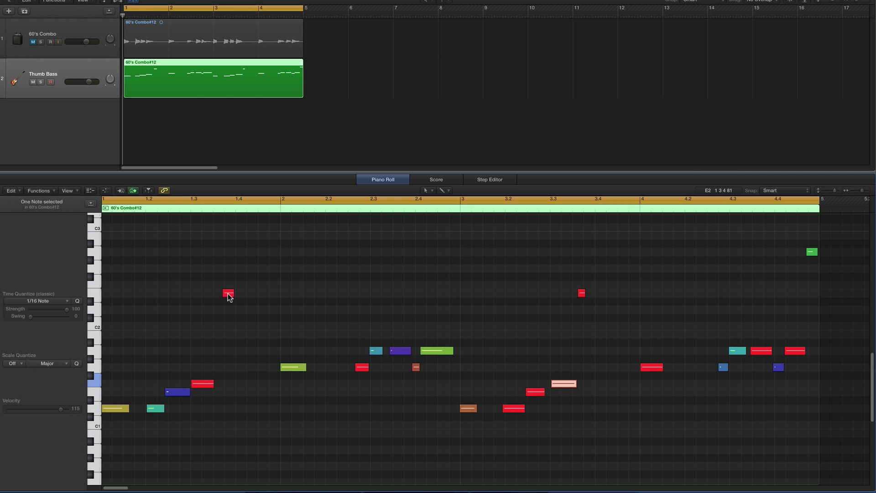
# Apply a MIDI Transform Fixed Velocity of 100 to all selected Thumb Bass notes with Operate Only
pyautogui.press('super+a')
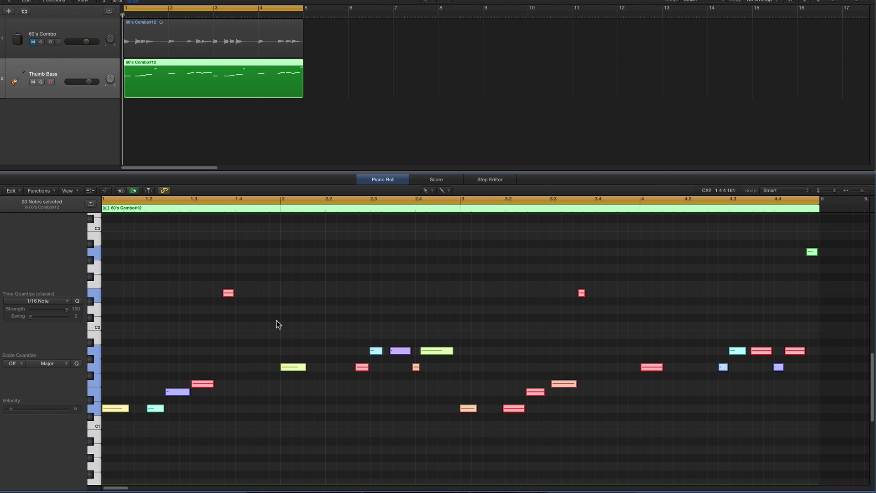
pyautogui.click(50, 191)
pyautogui.moveTo(60, 260)
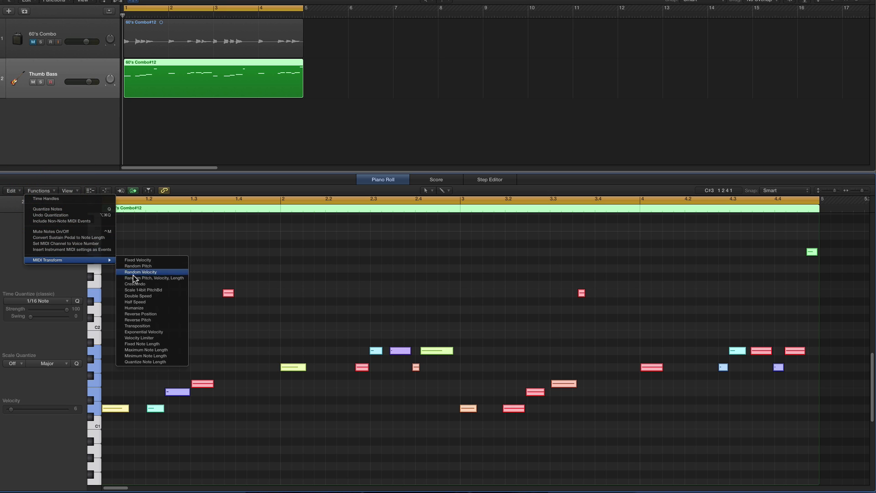
pyautogui.click(151, 260)
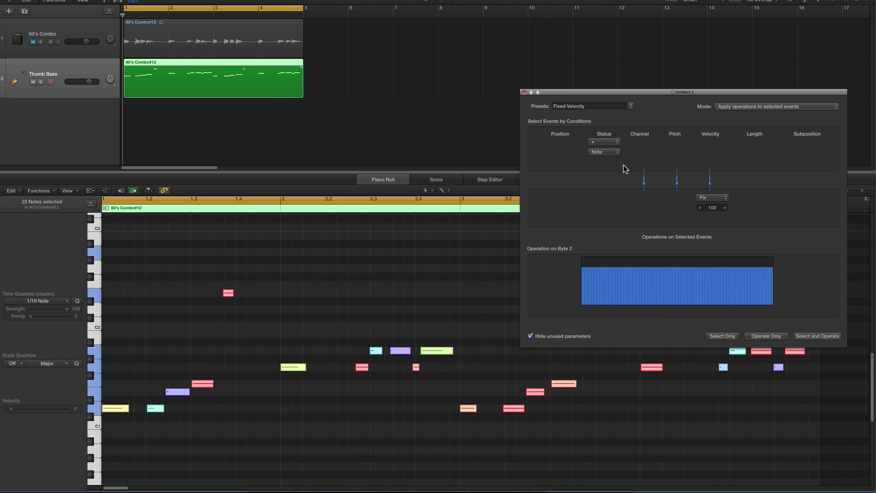
pyautogui.click(713, 209)
pyautogui.click(774, 337)
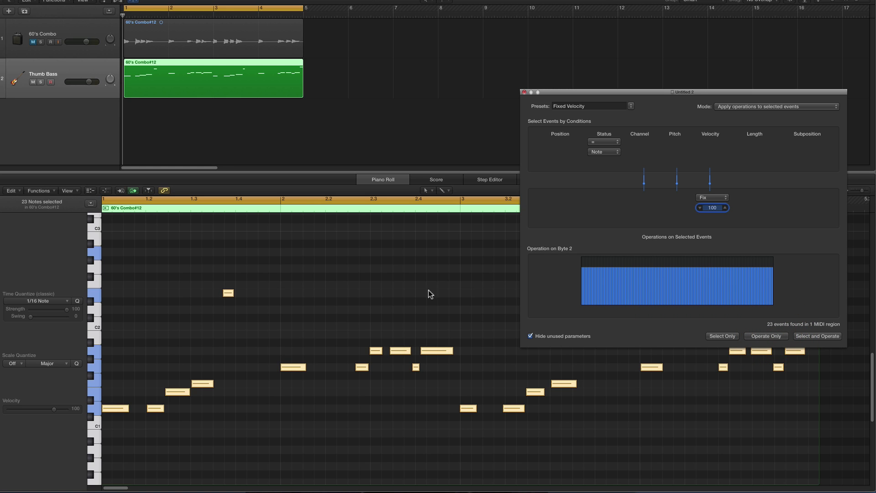
pyautogui.click(524, 92)
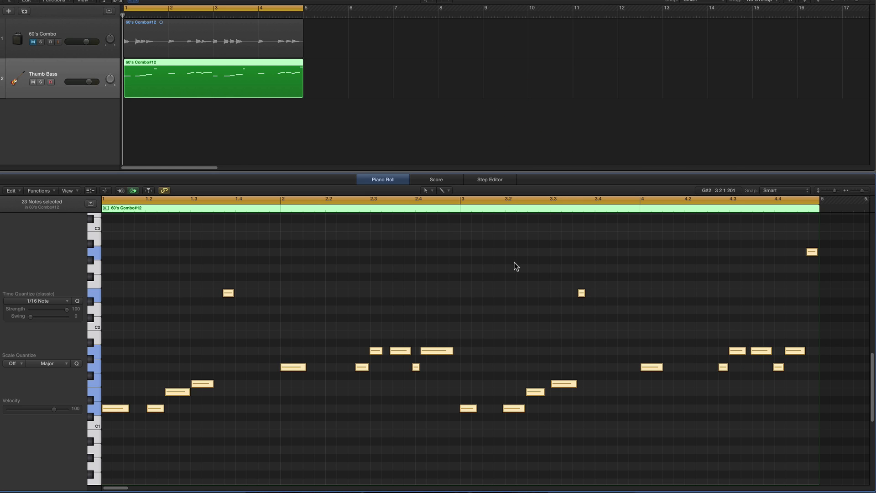
# Audition the bass line and set every note's velocity to 90
pyautogui.press('space')
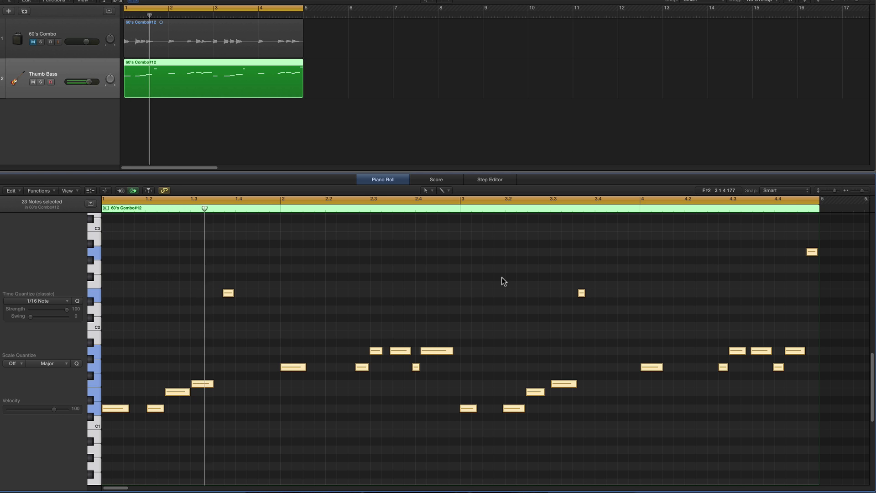
pyautogui.click(233, 294)
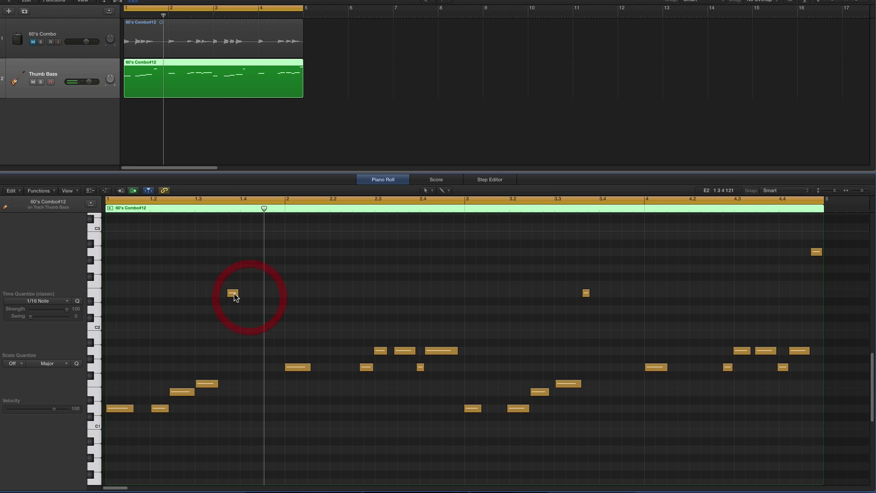
pyautogui.press('Return')
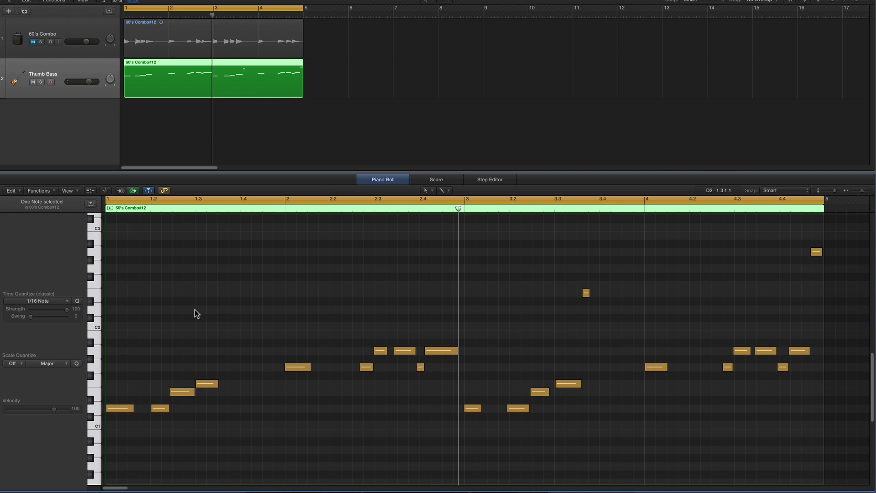
pyautogui.press('super+a')
pyautogui.click(53, 410)
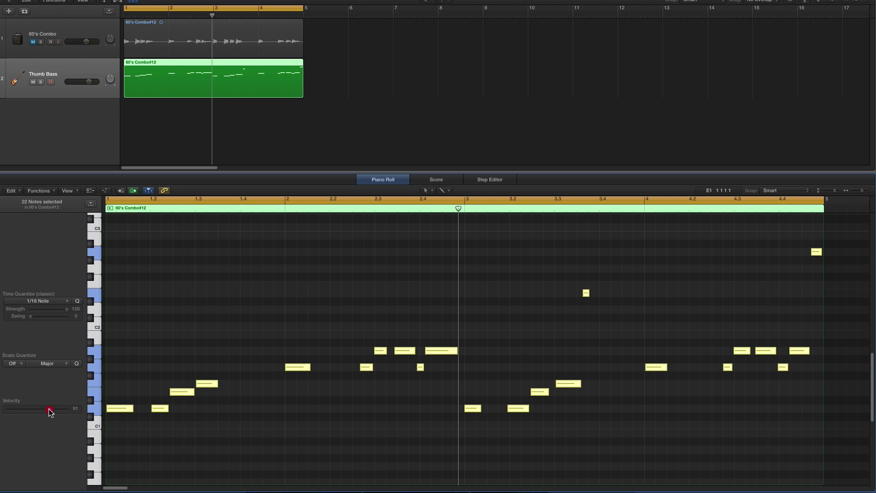
# Delete the stray notes near bar 3.3 and at the end of the region
pyautogui.press('space')
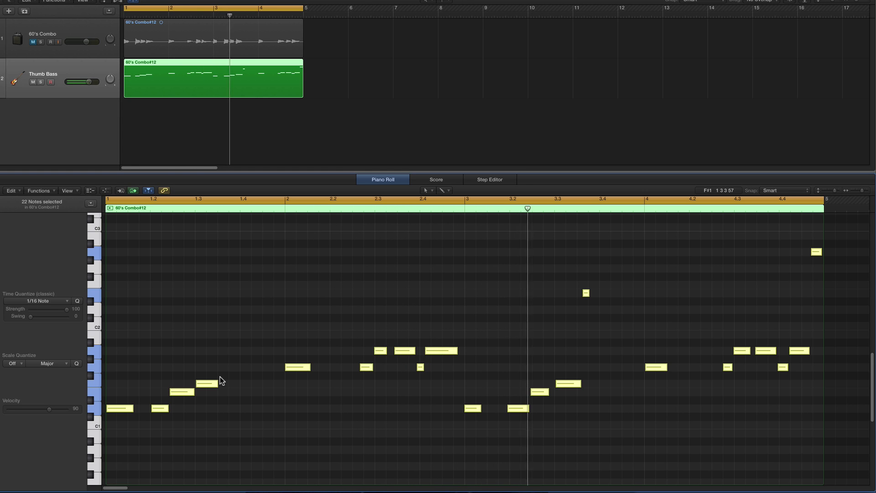
pyautogui.click(587, 296)
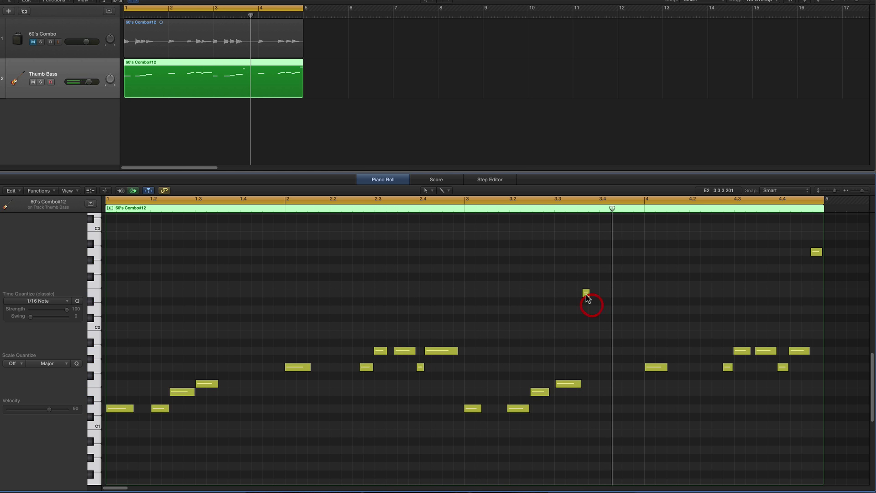
pyautogui.press('Delete')
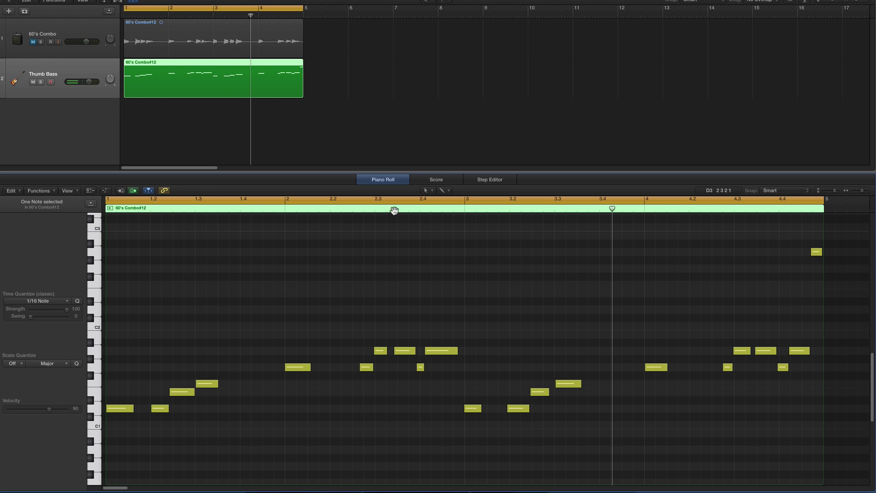
pyautogui.click(441, 211)
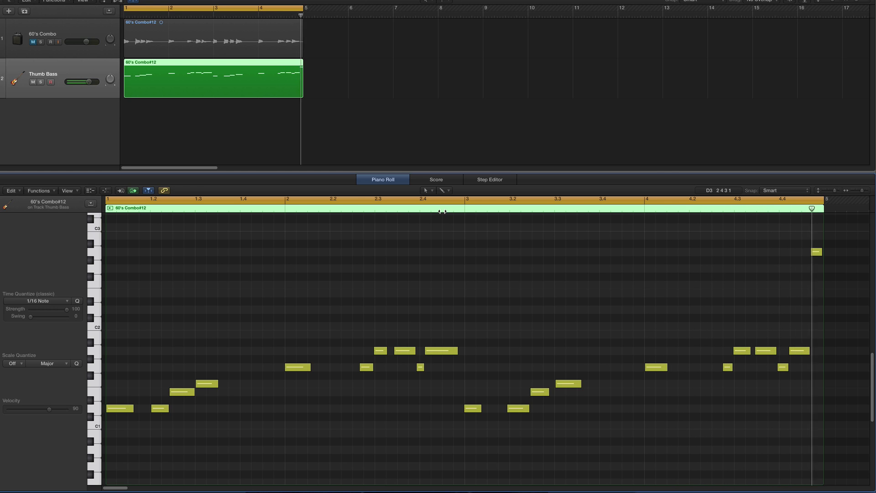
pyautogui.click(817, 252)
pyautogui.press('Delete')
# Quantize all notes to 1/16 and shorten the early E1, the A1 near 2.4.2, and the G1 near 2.2.4
pyautogui.press('super+a')
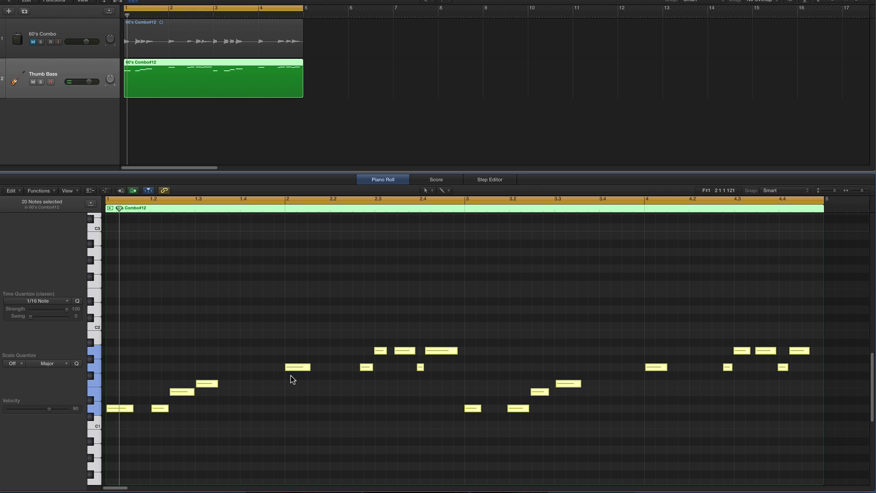
pyautogui.click(77, 302)
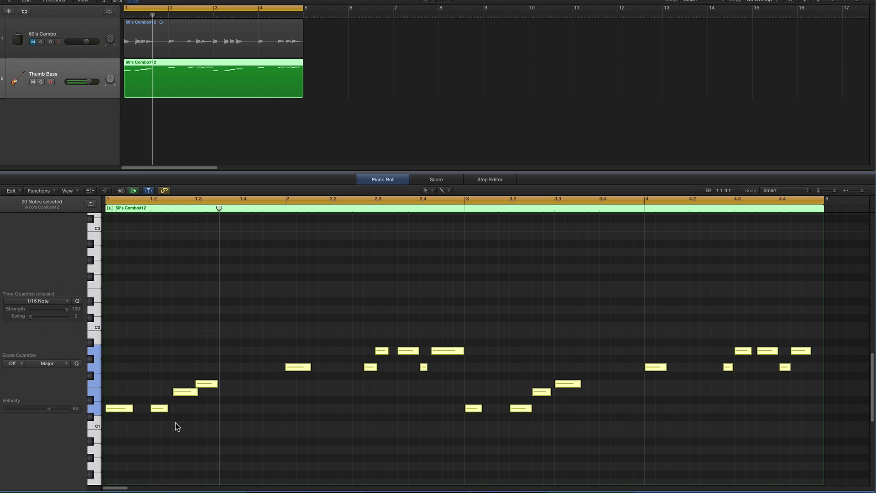
pyautogui.moveTo(197, 393); pyautogui.dragTo(192, 393)
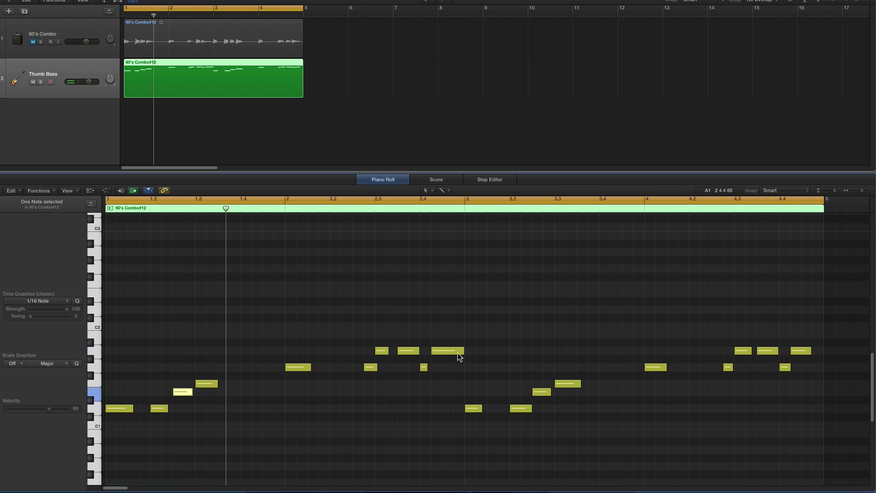
pyautogui.moveTo(462, 353); pyautogui.dragTo(461, 352)
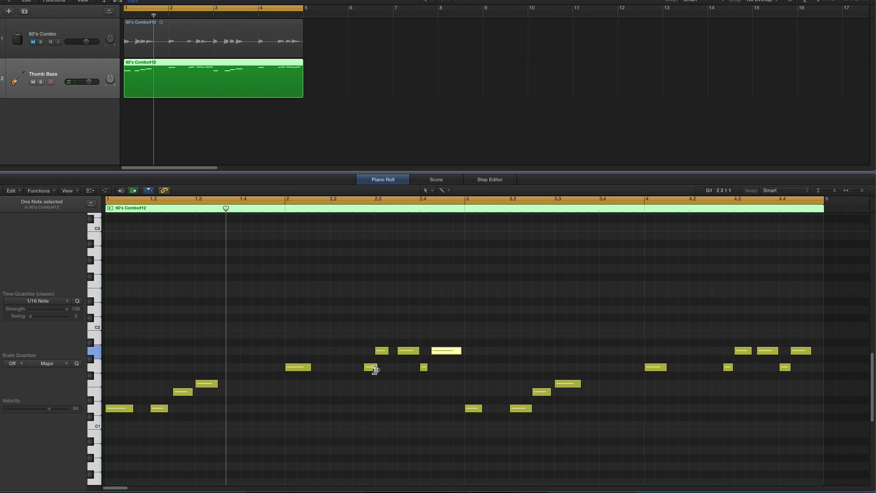
pyautogui.moveTo(376, 368); pyautogui.dragTo(371, 370)
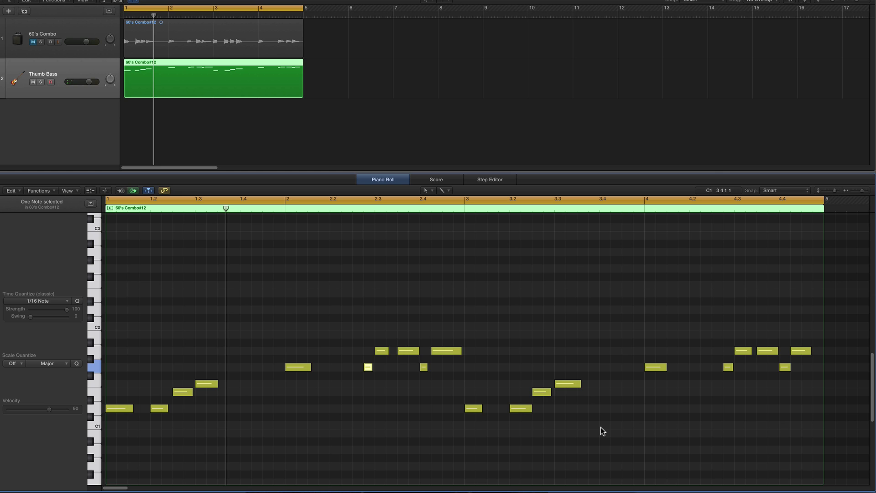
# Nudge the A1 note near bar 2.4.3 slightly earlier and replay the edited bass line
pyautogui.press('space')
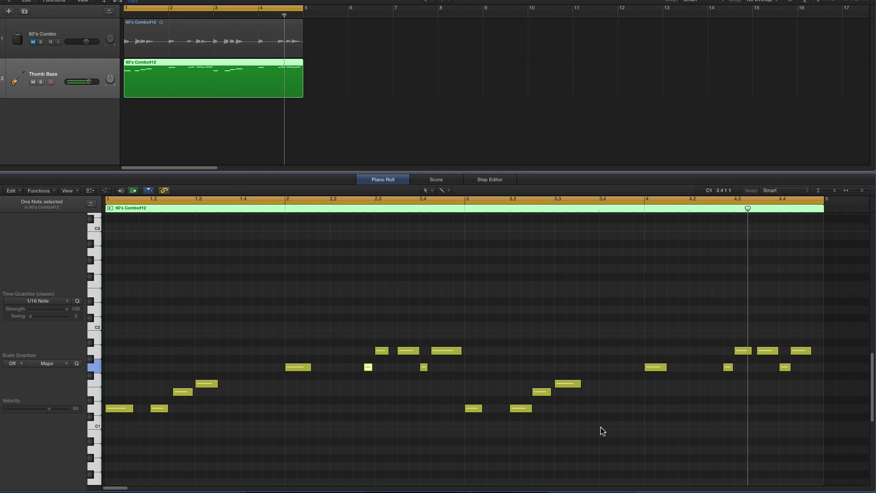
pyautogui.moveTo(442, 351); pyautogui.dragTo(443, 355)
pyautogui.press('space')
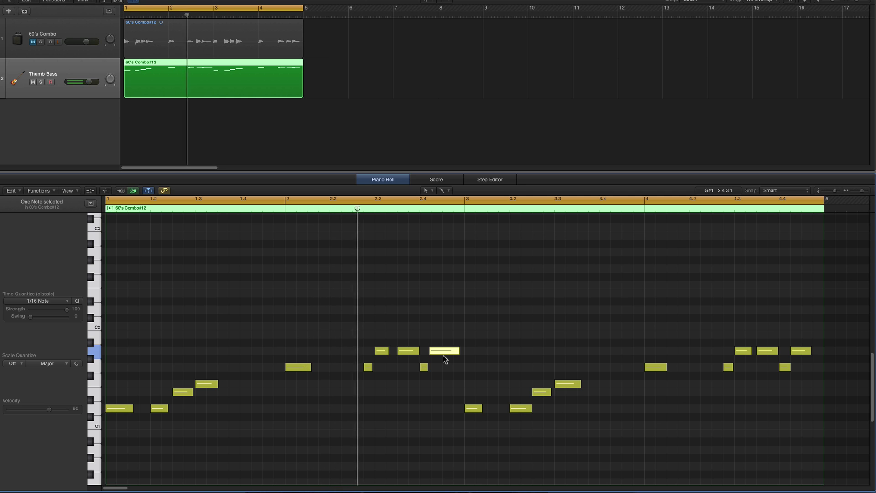
pyautogui.click(799, 352)
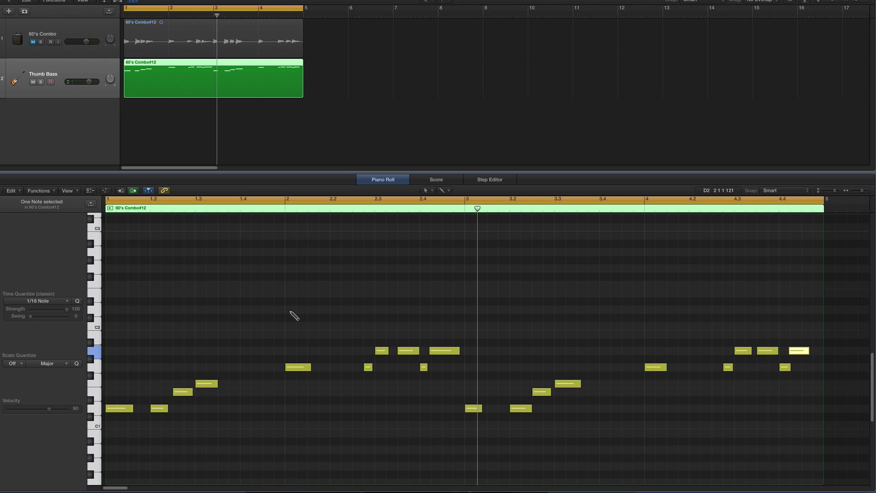
pyautogui.press('super+a')
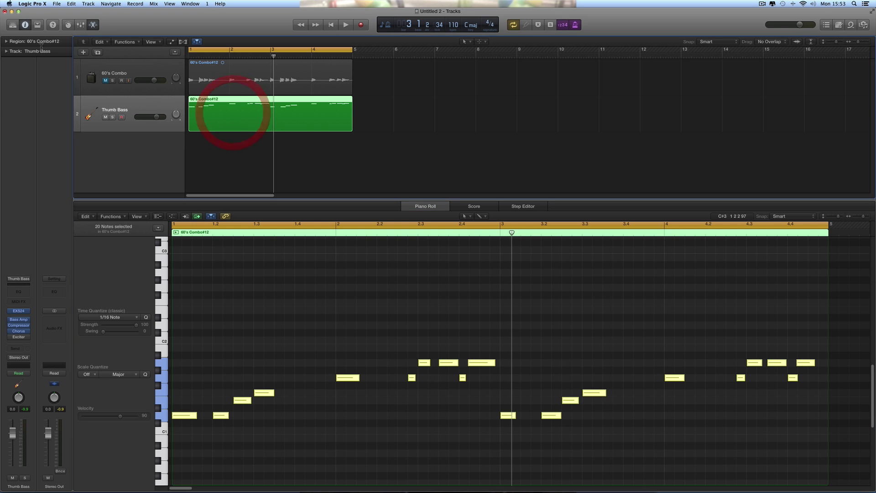
# Transpose the Thumb Bass region by +12 in the Region inspector and play it
pyautogui.click(6, 41)
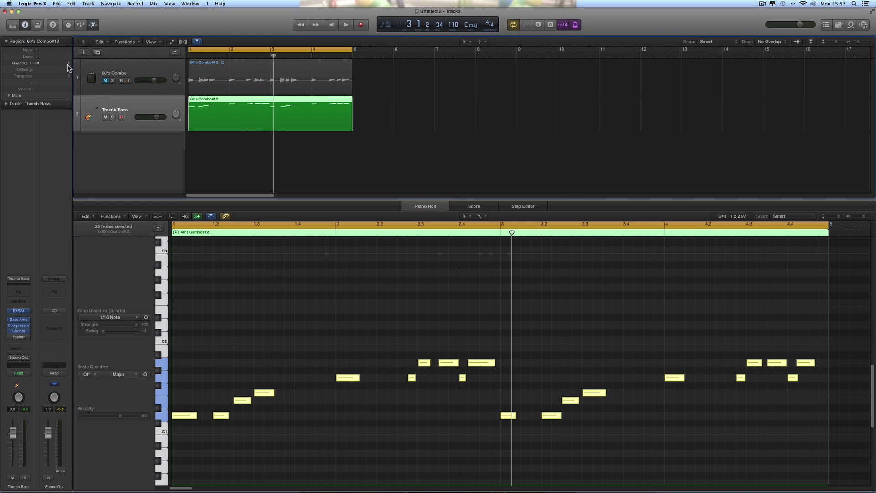
pyautogui.click(68, 76)
pyautogui.click(45, 71)
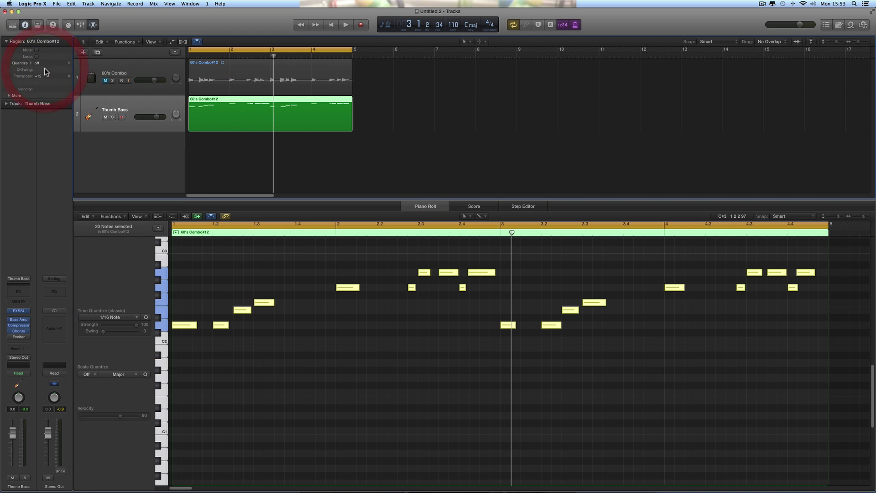
pyautogui.press('space')
# Audition the bass with the 60's Combo track unmuted, then muted again
pyautogui.scroll(3, 379, 319)
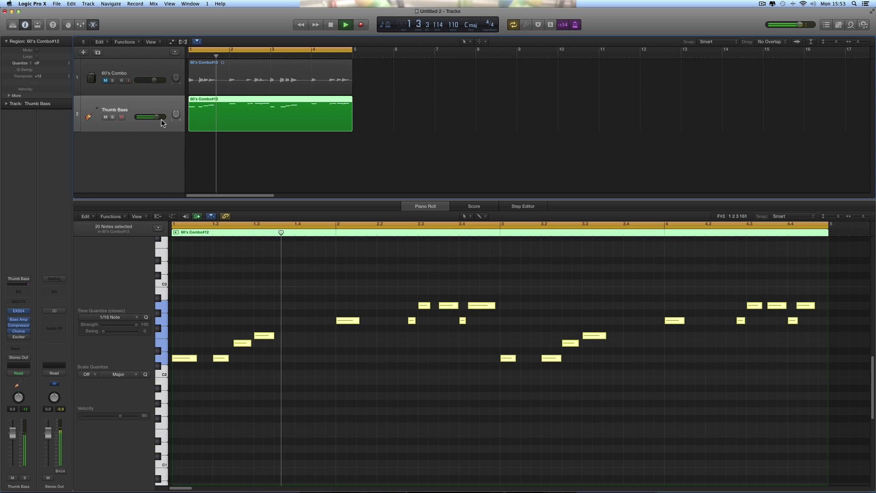
pyautogui.click(105, 81)
pyautogui.press('space')
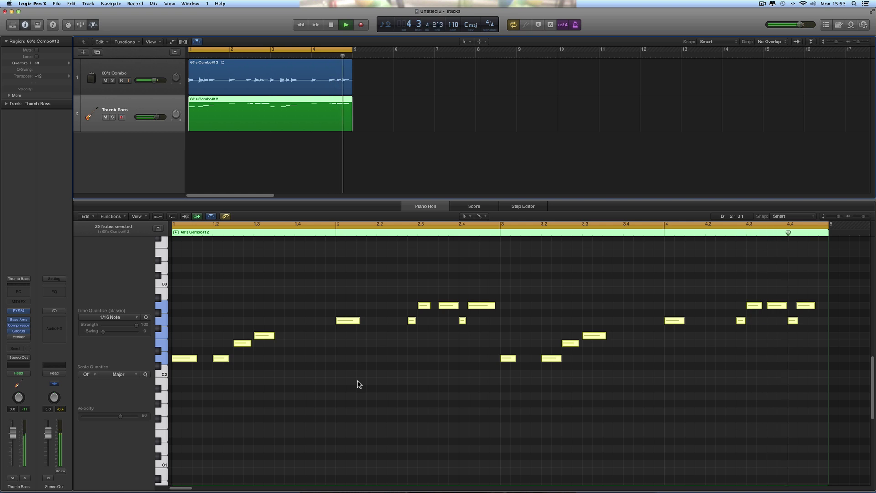
pyautogui.press('space')
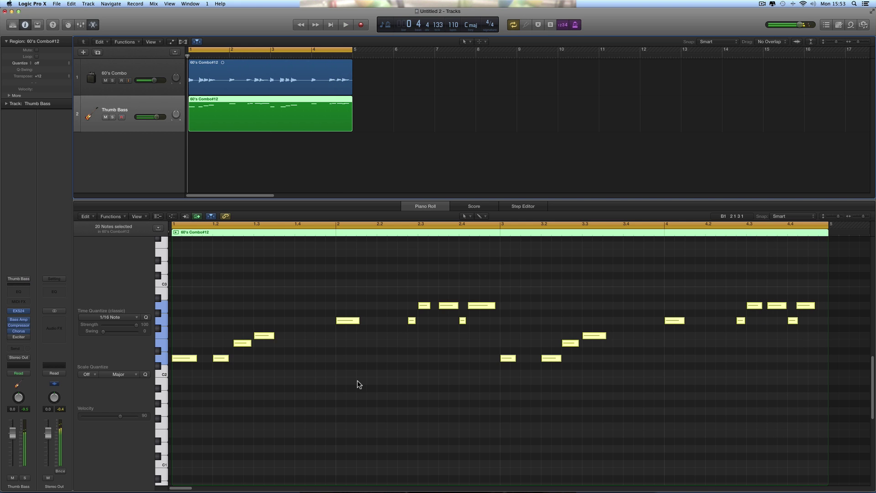
pyautogui.click(106, 80)
pyautogui.press('space')
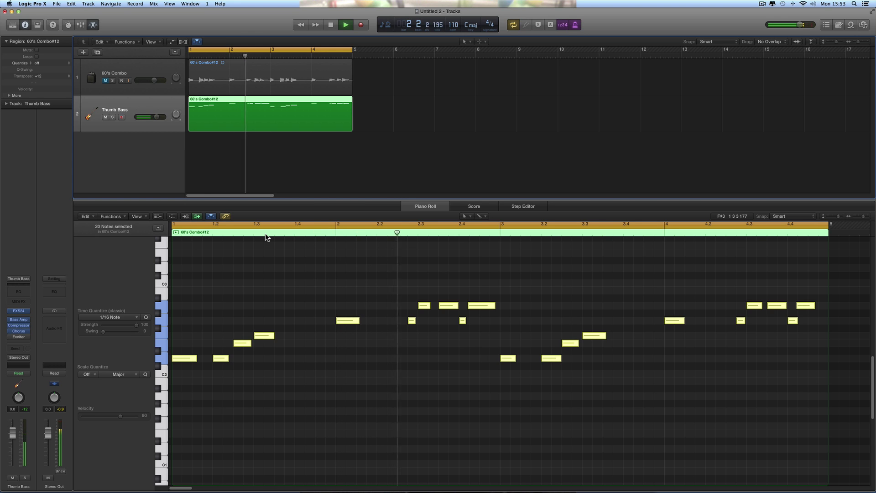
pyautogui.press('space')
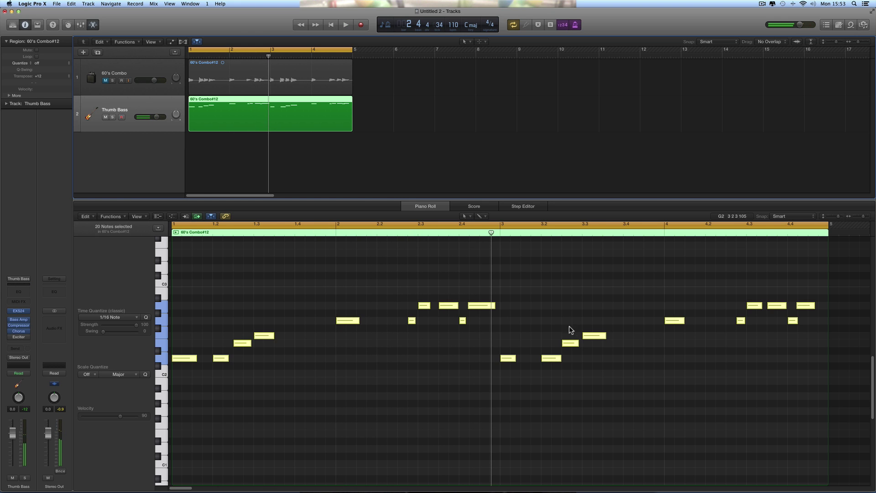
pyautogui.click(398, 267)
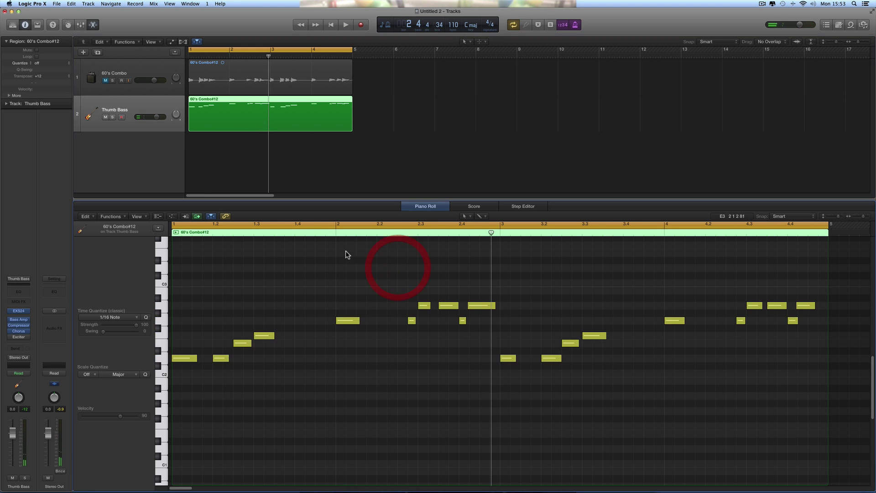
# Unmute the 60's Combo audio track and collapse the Region inspector
pyautogui.click(208, 77)
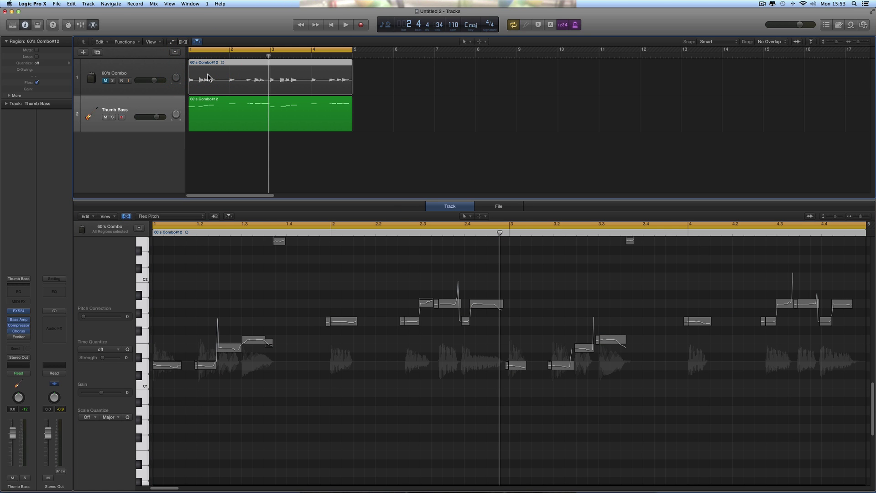
pyautogui.click(106, 80)
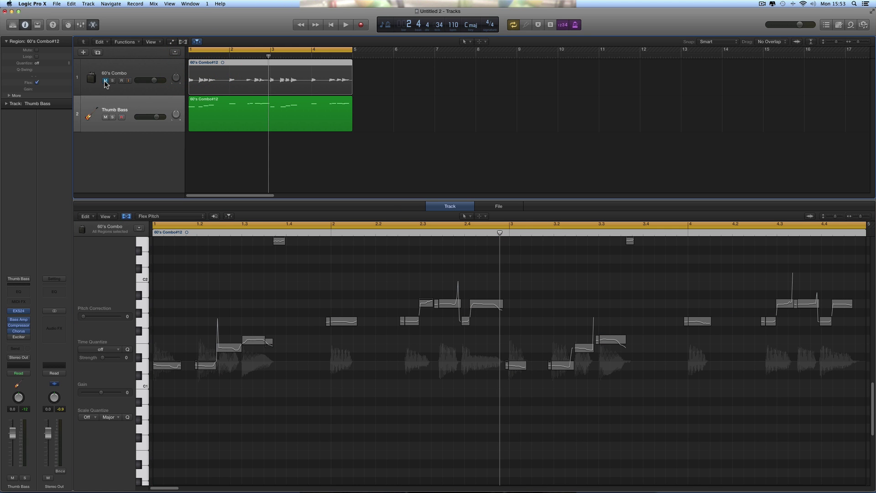
pyautogui.click(6, 42)
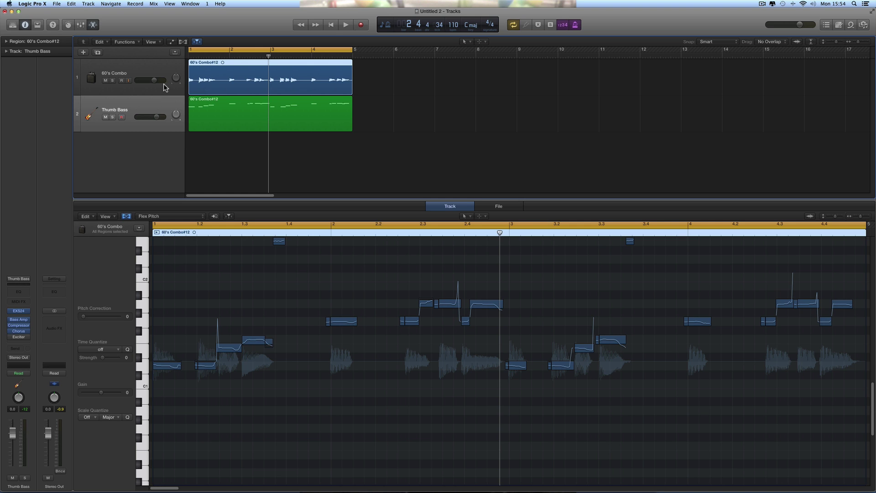
# Switch the editor between the 60's Combo audio and Thumb Bass notes, then select the old vocal region
pyautogui.scroll(-3, 205, 100)
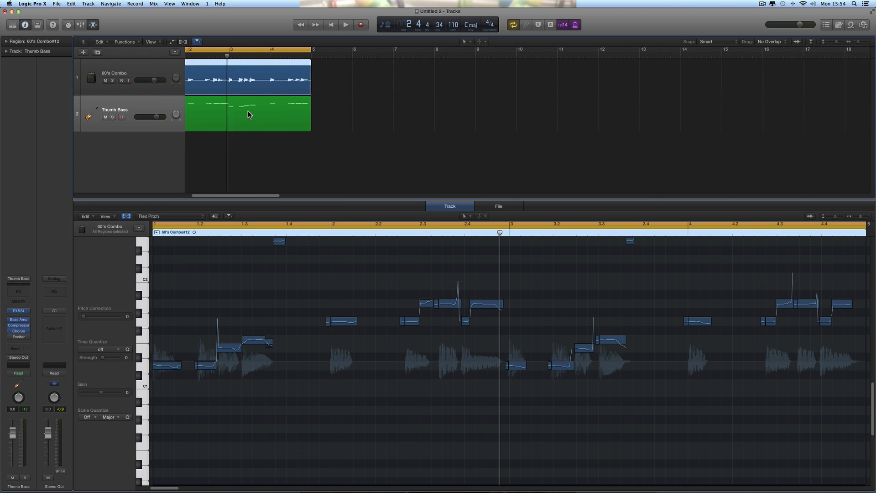
pyautogui.scroll(3, 247, 110)
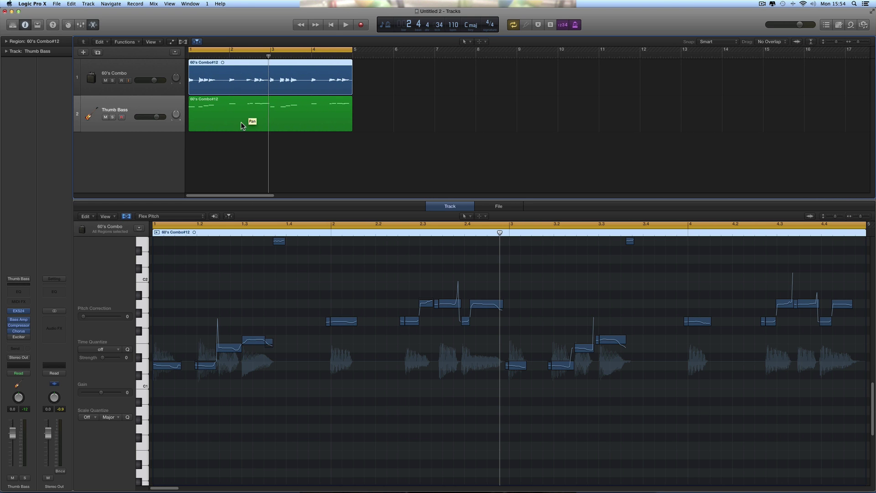
pyautogui.click(170, 105)
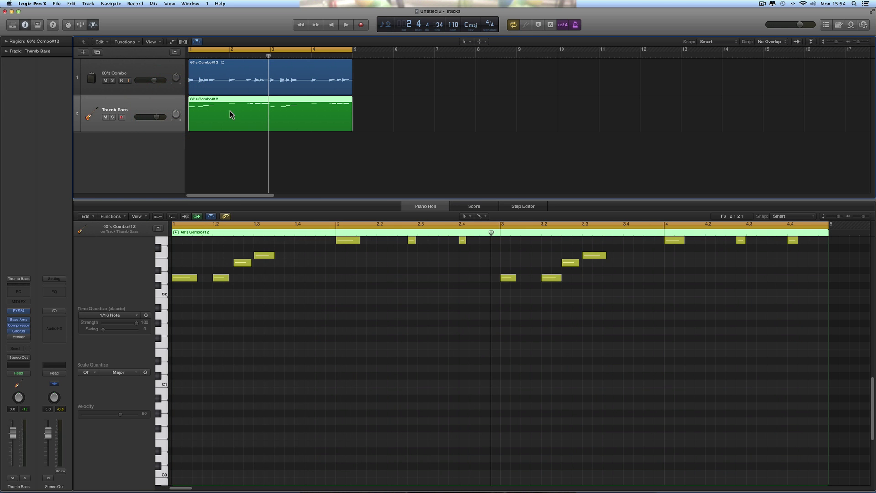
pyautogui.click(160, 71)
pyautogui.click(170, 102)
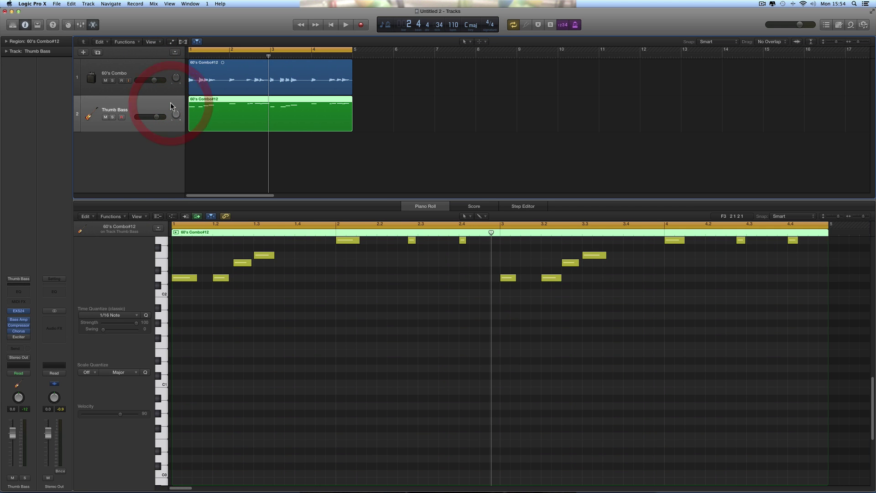
pyautogui.click(220, 67)
# Delete the old 60's Combo region along with its audio file on disk, and return to the start
pyautogui.press('Delete')
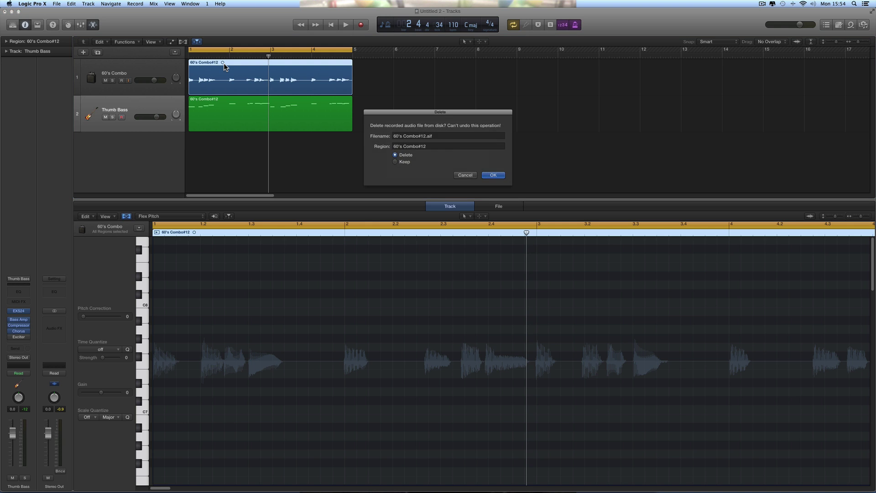
pyautogui.click(493, 175)
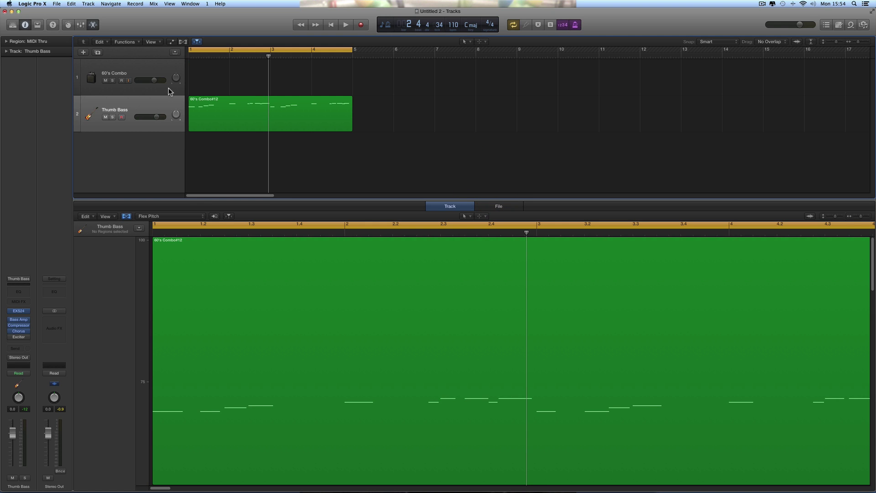
pyautogui.click(162, 71)
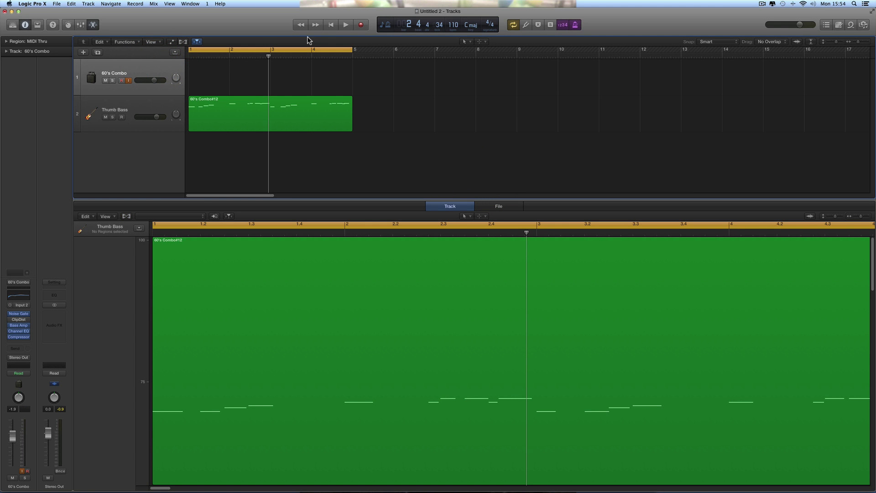
pyautogui.click(331, 26)
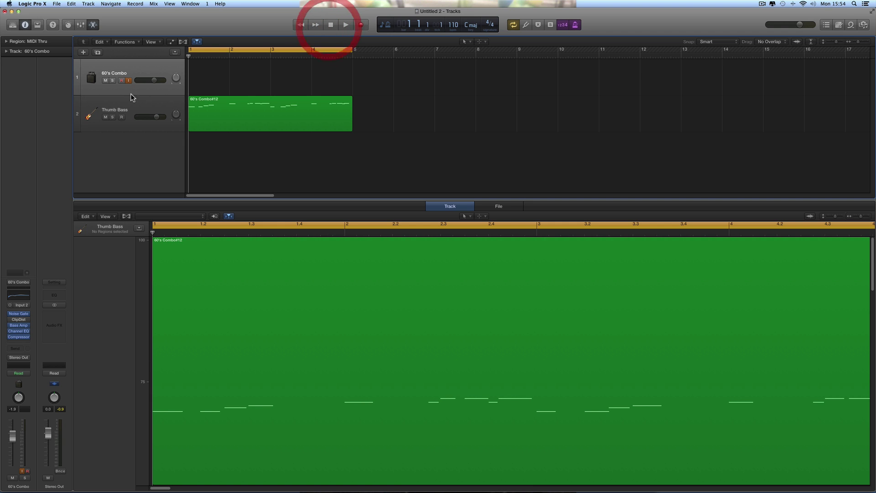
# Set the 60's Combo track input to Input 1 and record the new take 60's Combo#13
pyautogui.click(152, 69)
pyautogui.click(155, 74)
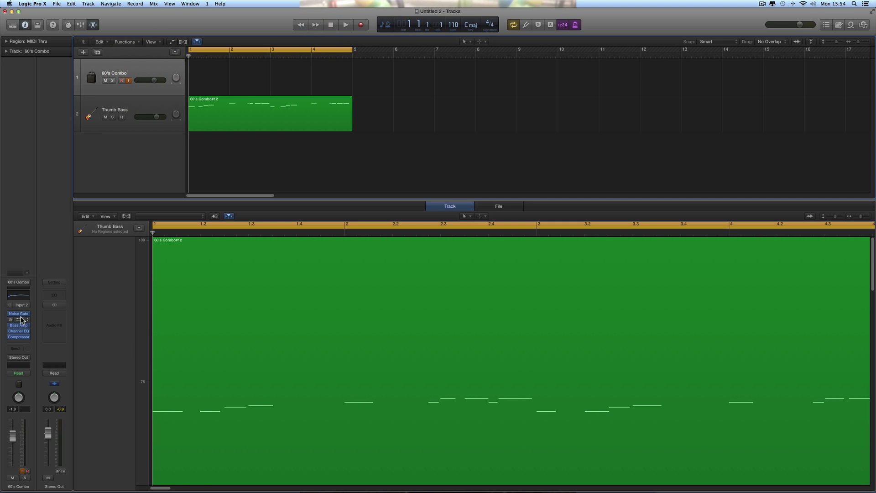
pyautogui.click(29, 305)
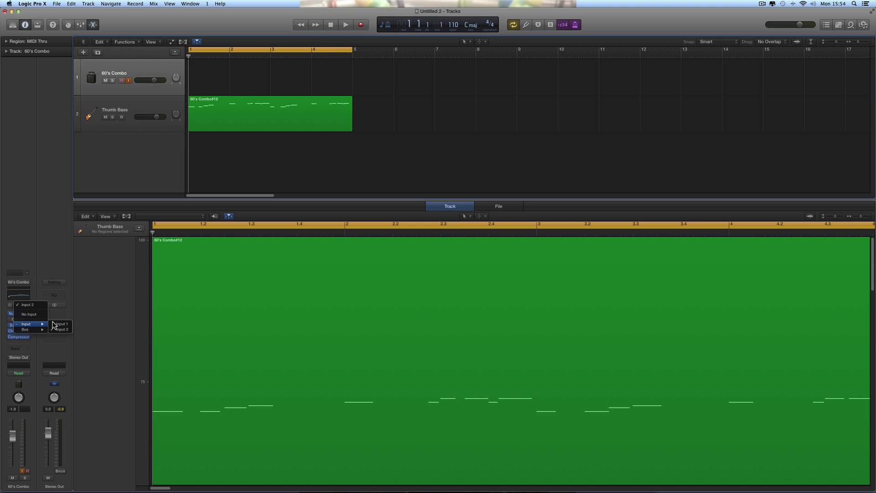
pyautogui.click(68, 324)
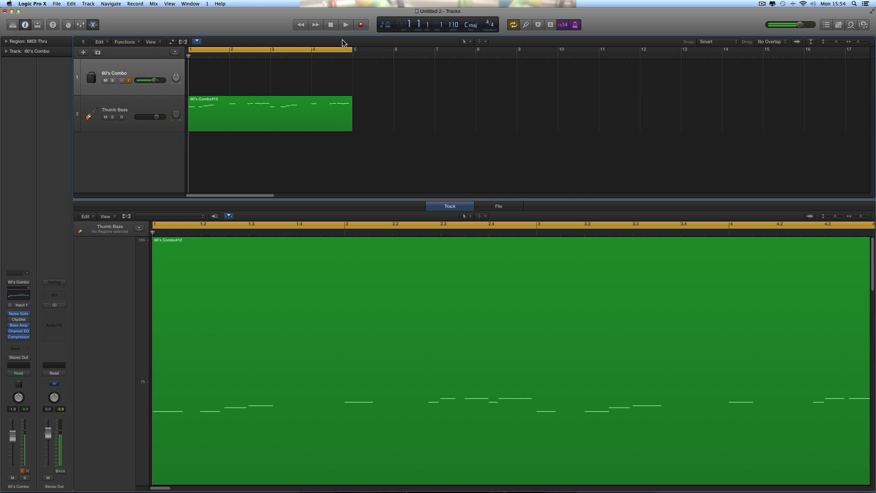
pyautogui.click(335, 27)
pyautogui.click(360, 26)
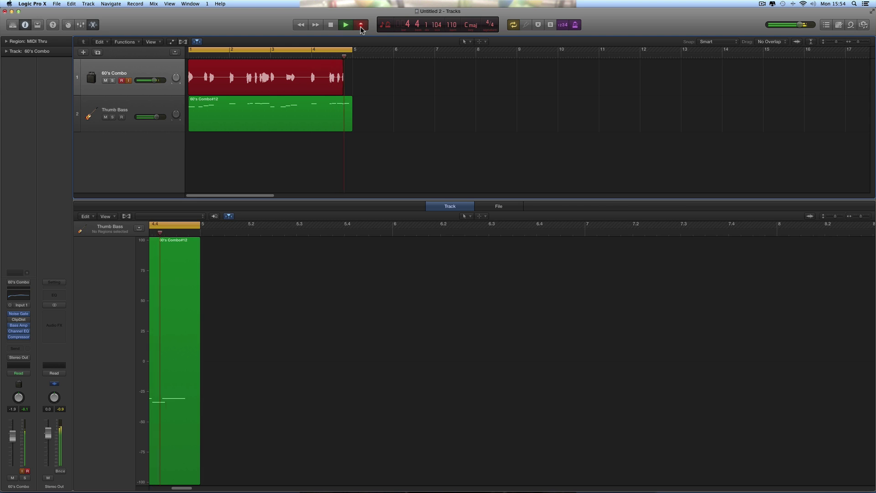
pyautogui.press('space')
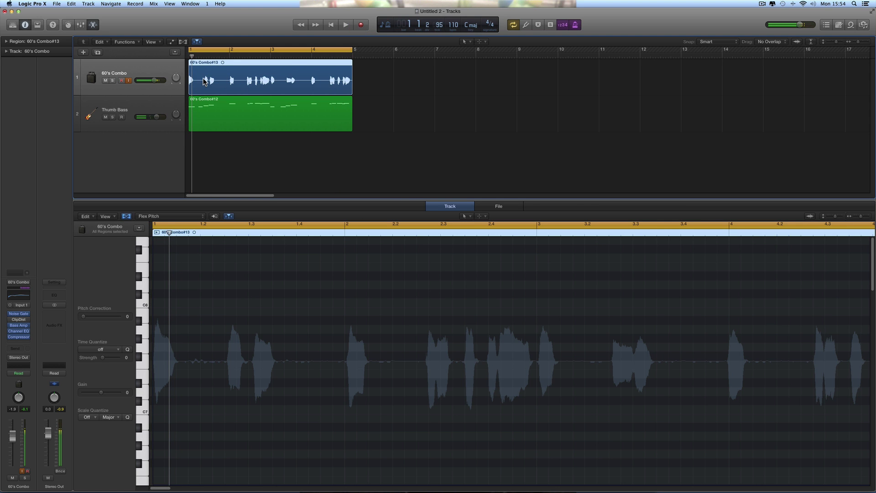
# Play back the new 60's Combo#13 take from the start
pyautogui.click(130, 80)
pyautogui.click(331, 26)
pyautogui.click(344, 26)
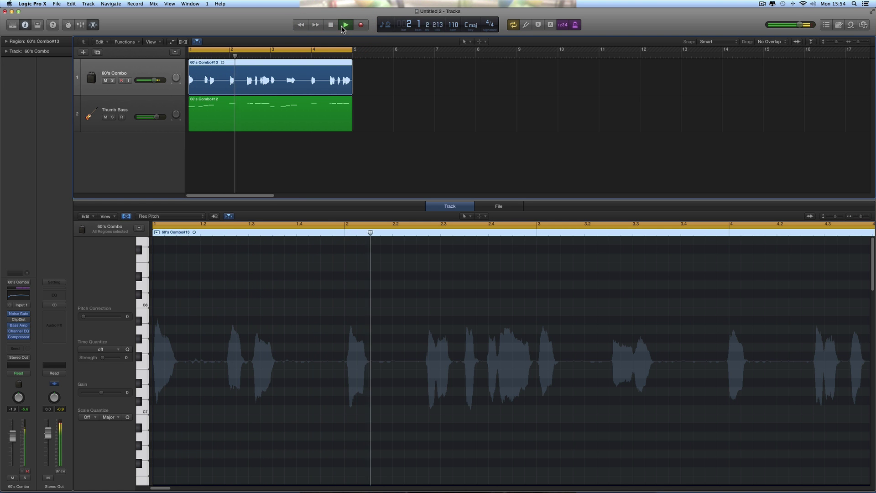
pyautogui.press('space')
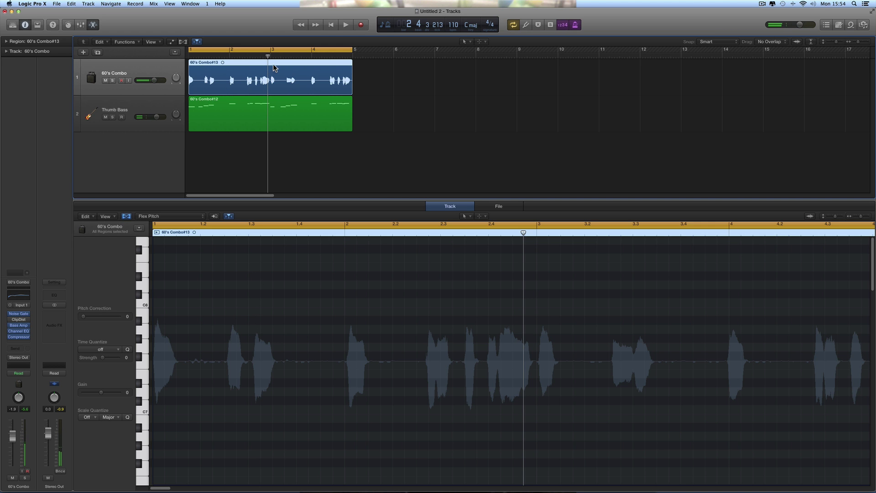
# Open 60's Combo#13 in Flex Pitch and convert its pitches into a 20-note Classic Electric Piano track
pyautogui.doubleClick(273, 65)
pyautogui.doubleClick(273, 65)
pyautogui.doubleClick(273, 66)
pyautogui.doubleClick(273, 65)
pyautogui.click(127, 218)
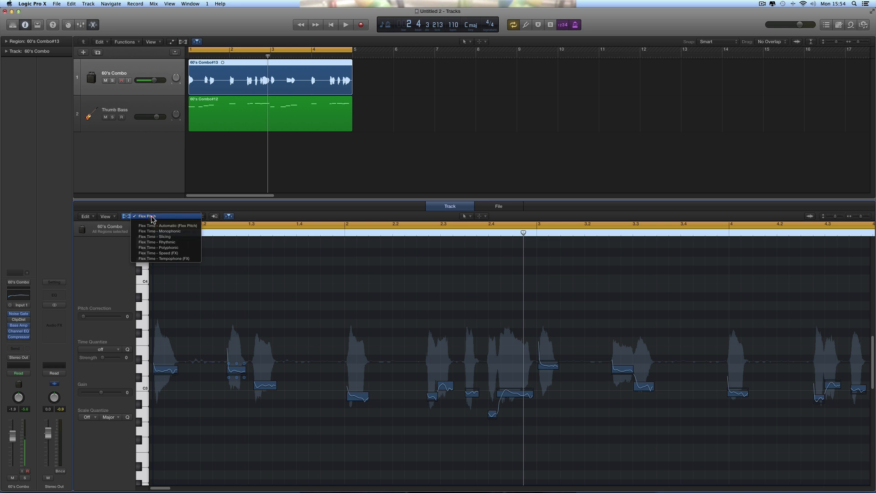
pyautogui.click(173, 228)
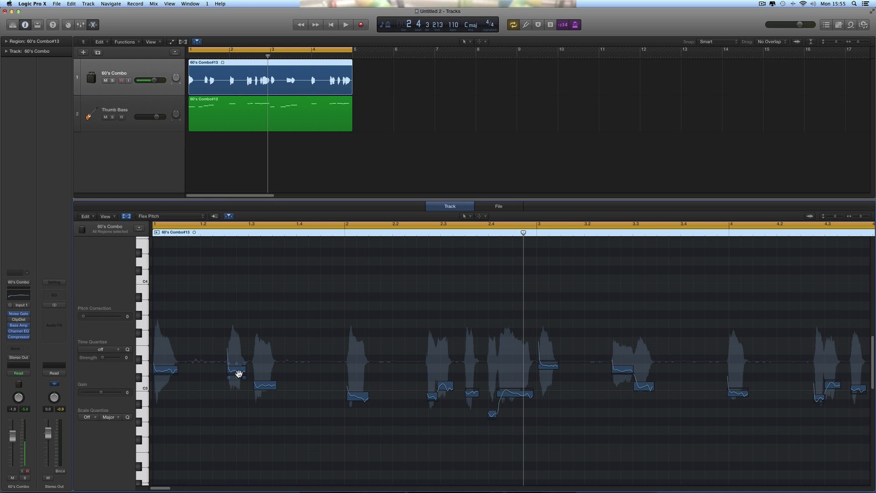
pyautogui.click(87, 216)
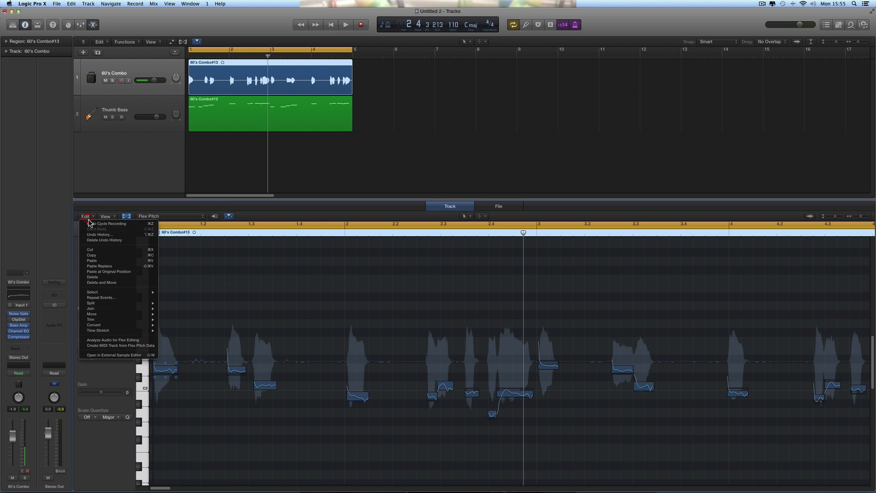
pyautogui.click(120, 346)
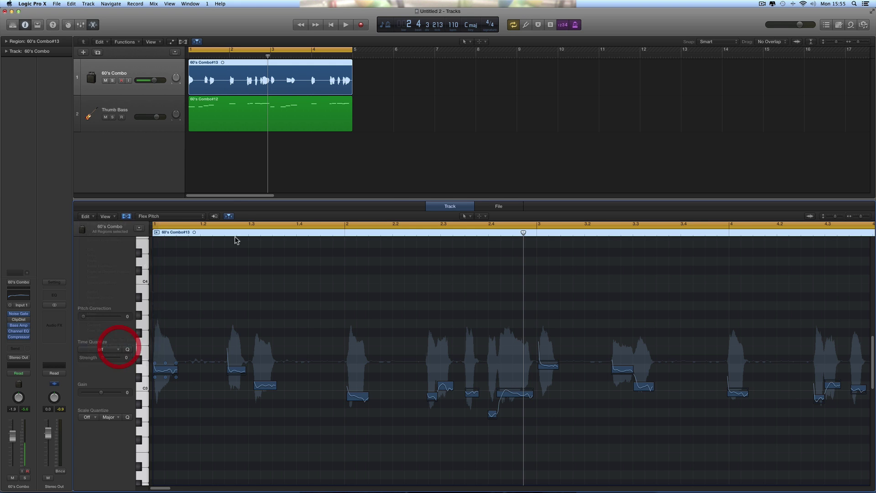
# Mute the 60's Combo vocal track and audition the new piano part
pyautogui.click(105, 81)
pyautogui.press('space')
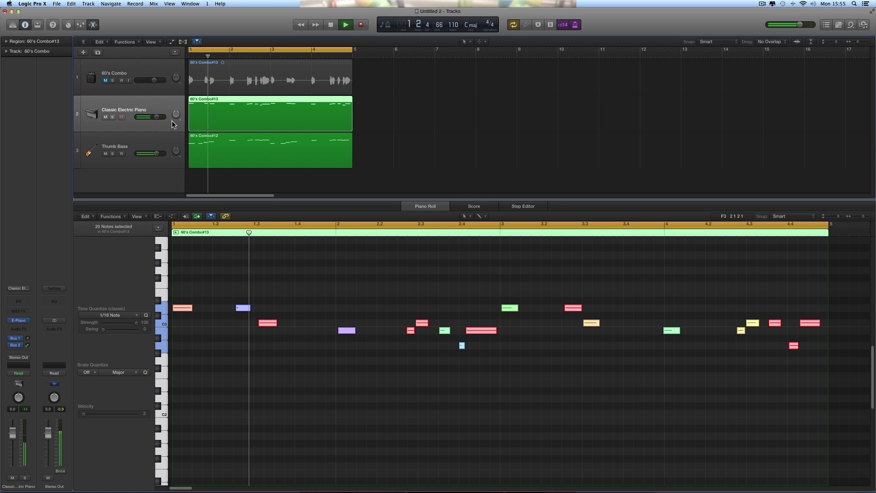
pyautogui.press('space')
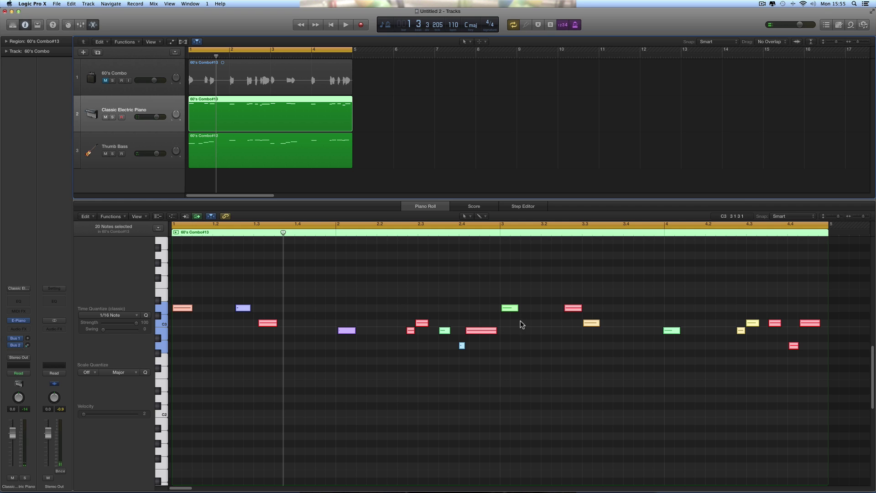
# Apply the Fixed Velocity MIDI Transform so all 18 piano notes get velocity 100
pyautogui.click(123, 217)
pyautogui.moveTo(133, 280)
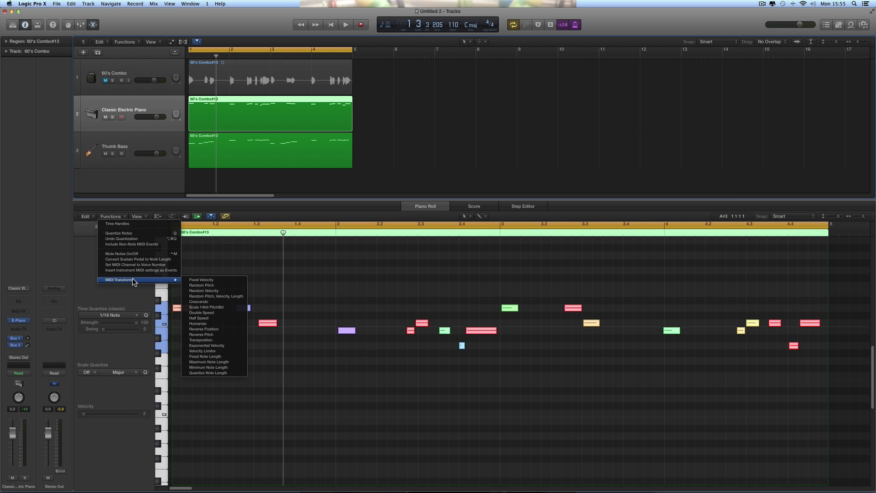
pyautogui.click(348, 292)
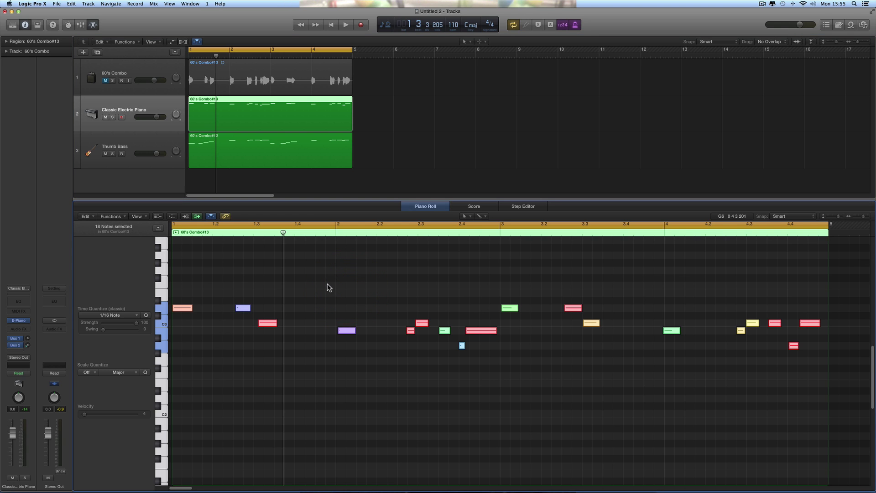
pyautogui.click(118, 218)
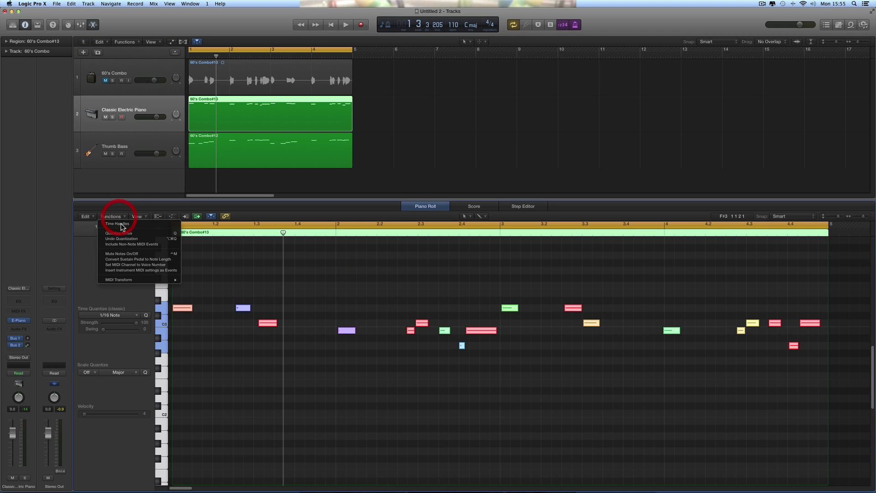
pyautogui.moveTo(139, 281)
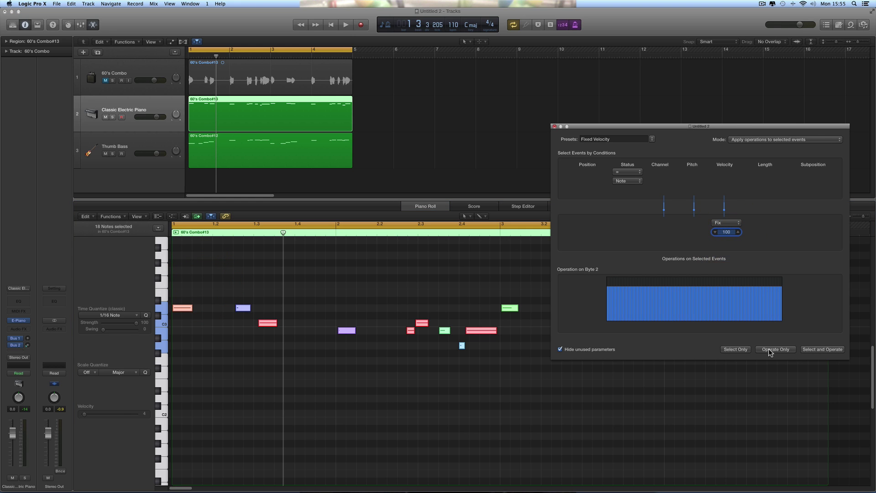
pyautogui.click(770, 349)
pyautogui.click(460, 289)
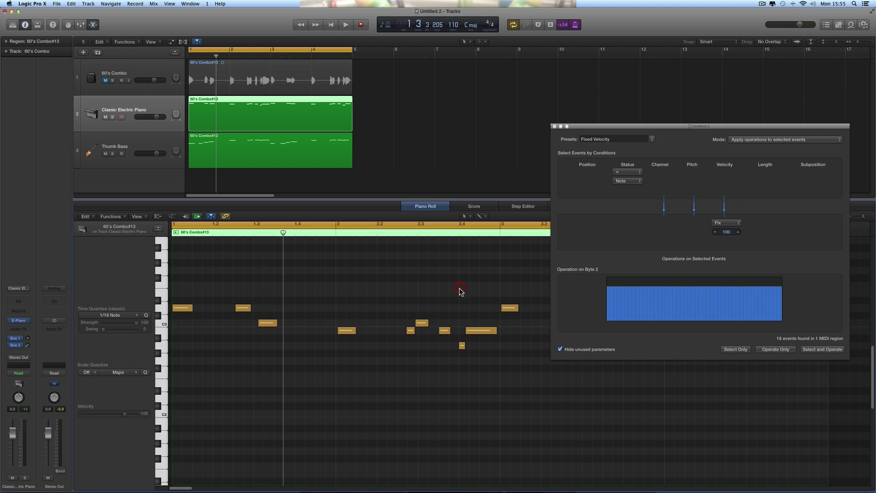
pyautogui.click(556, 127)
# After a playback check, drag the piano note near bar 4.3 down one semitone
pyautogui.press('space')
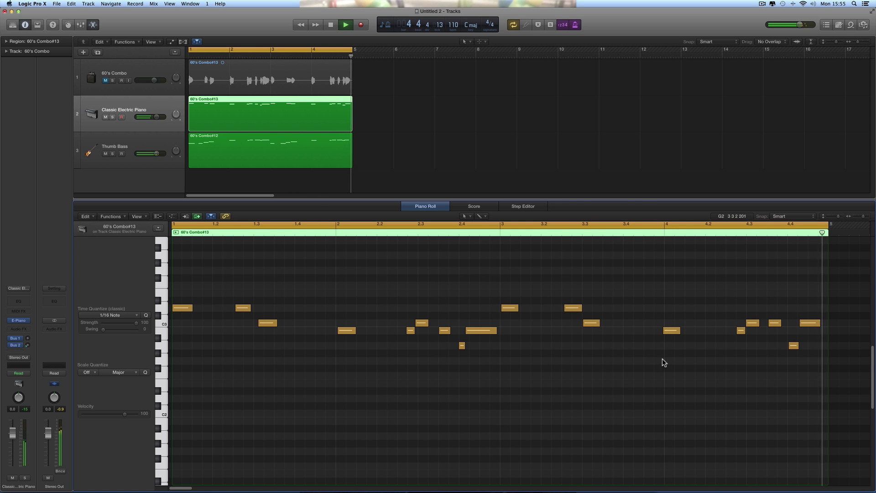
pyautogui.press('space')
pyautogui.moveTo(773, 326); pyautogui.dragTo(776, 332)
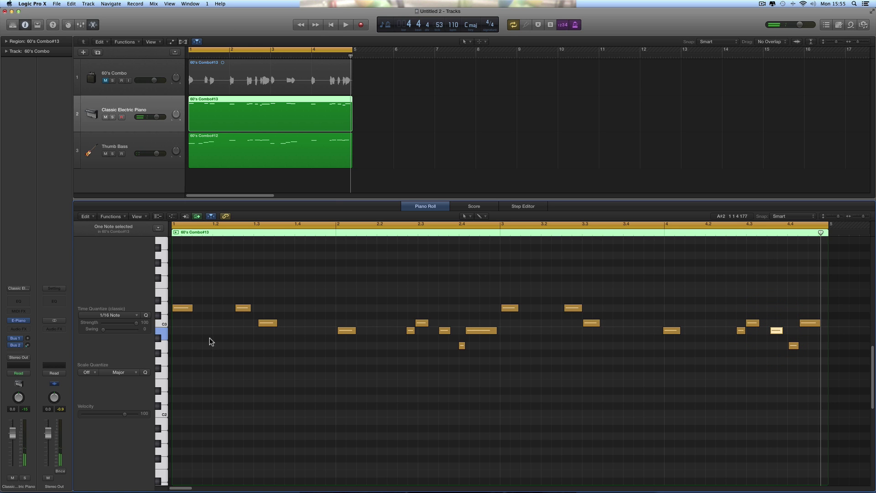
# Quantize all 18 piano notes to 1/16 and play back the result
pyautogui.press('super+a')
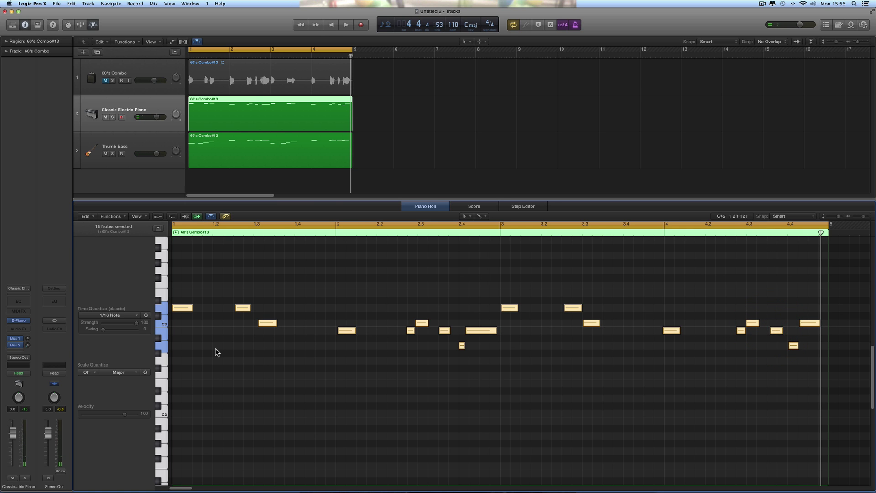
pyautogui.click(146, 316)
pyautogui.press('space')
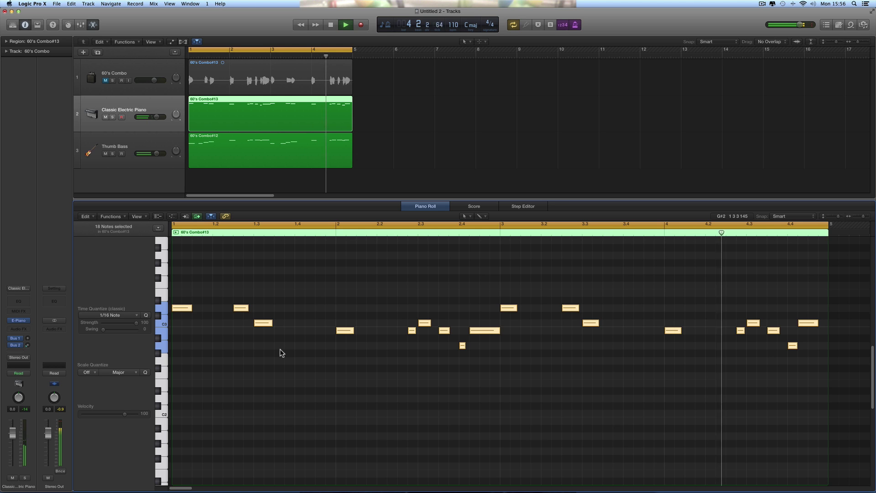
pyautogui.press('space')
# Close the lower editor and reselect the Classic Electric Piano track
pyautogui.click(149, 65)
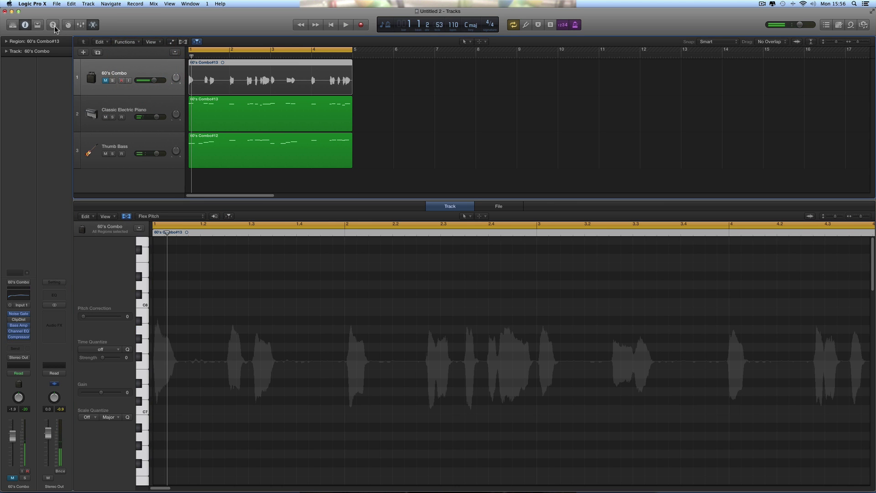
pyautogui.click(94, 25)
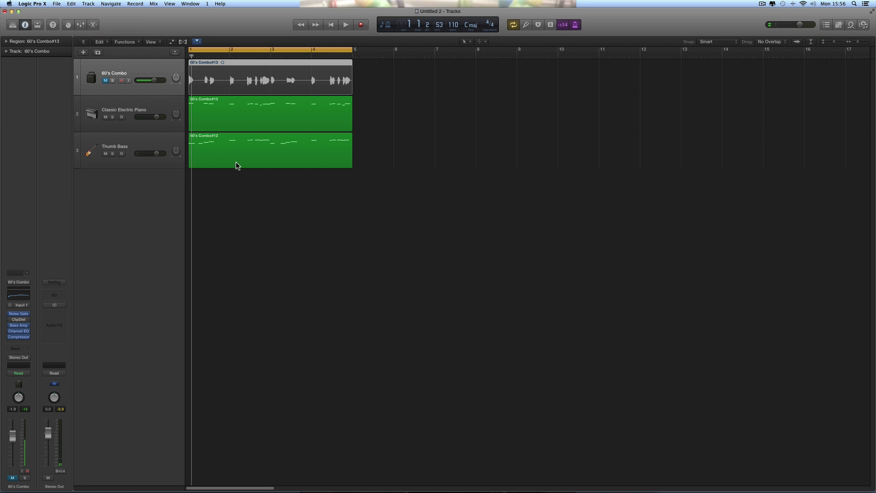
pyautogui.doubleClick(284, 117)
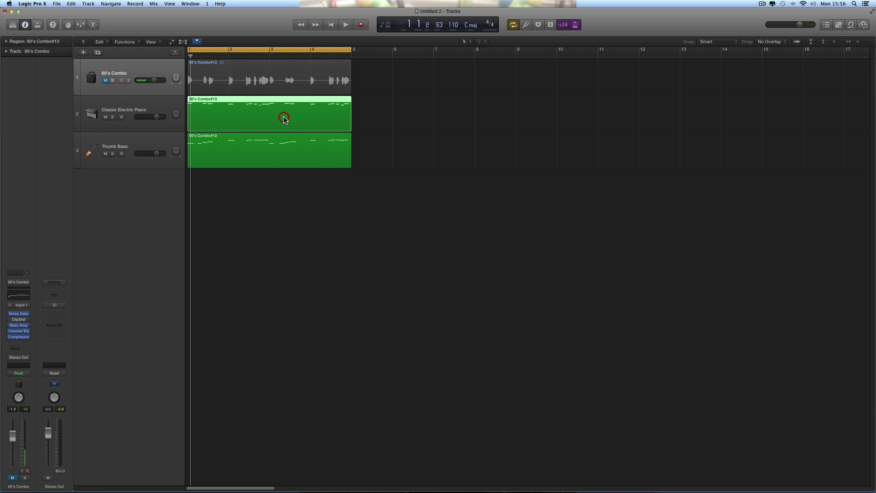
pyautogui.click(160, 109)
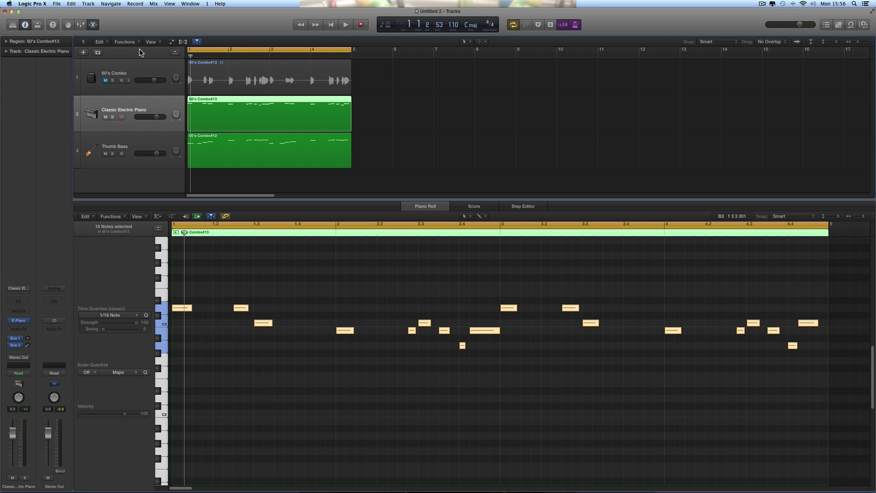
# Create a new Drummer track with the R&B genre, named Slow Jam
pyautogui.click(84, 52)
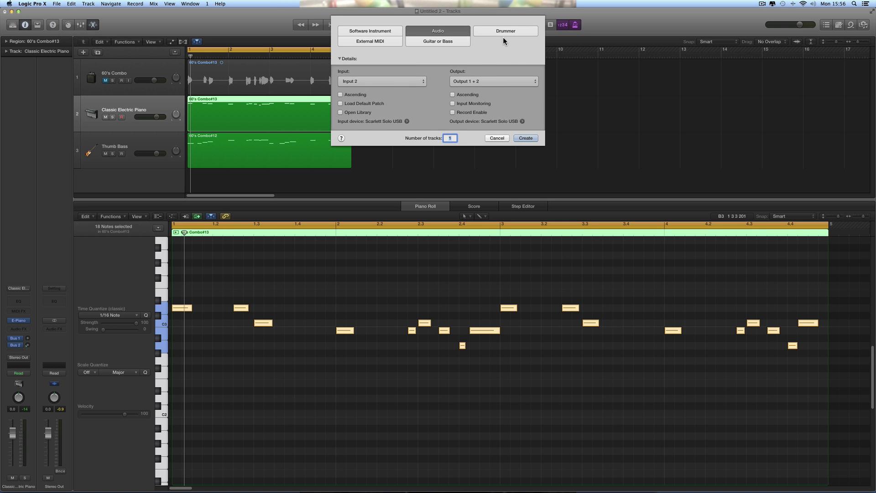
pyautogui.click(502, 31)
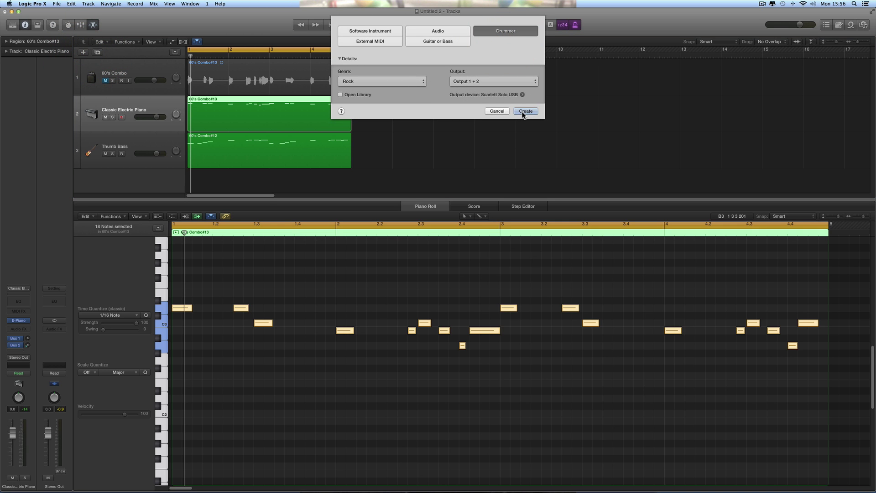
pyautogui.click(392, 81)
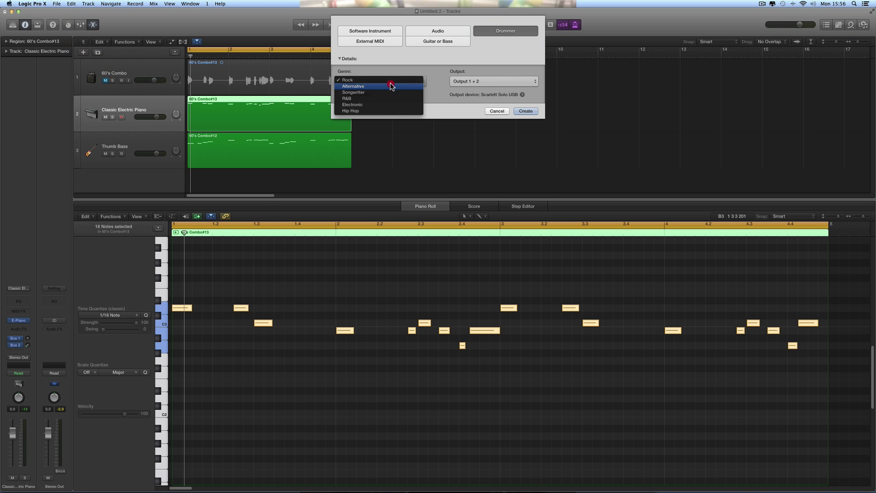
pyautogui.click(358, 99)
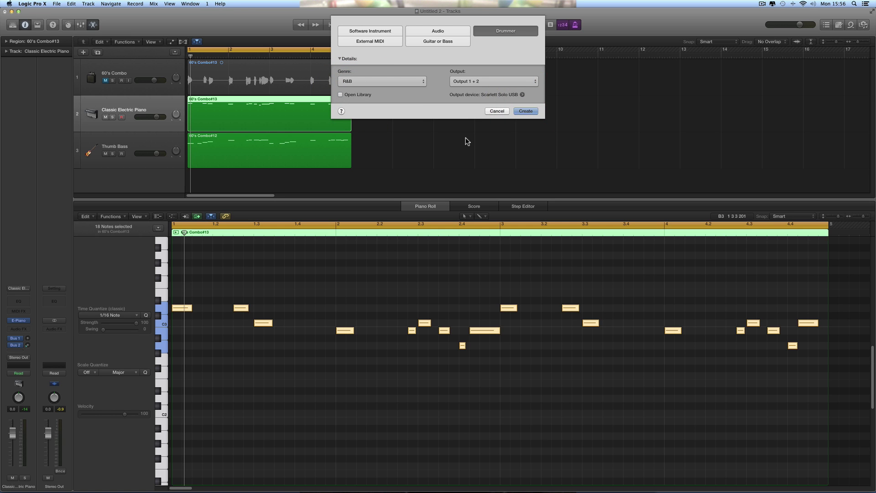
pyautogui.press('Return')
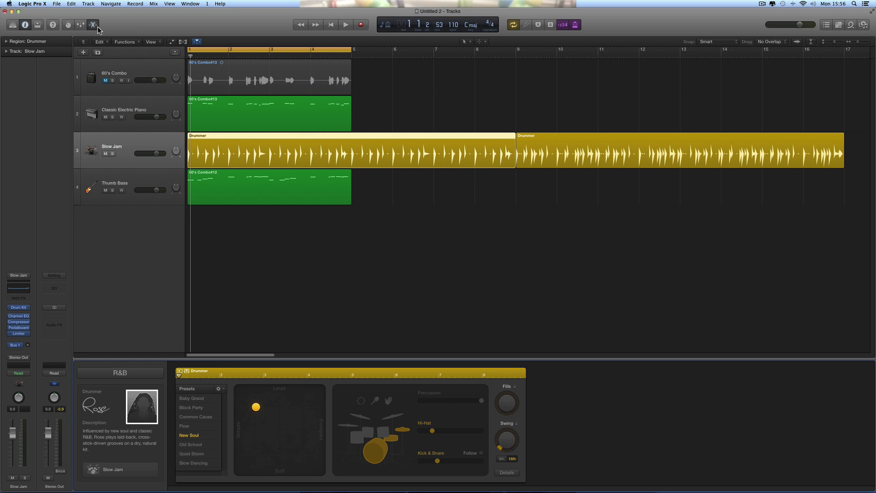
pyautogui.click(93, 25)
# Delete the second Drummer region, leaving one region on Slow Jam
pyautogui.click(560, 151)
pyautogui.press('Delete')
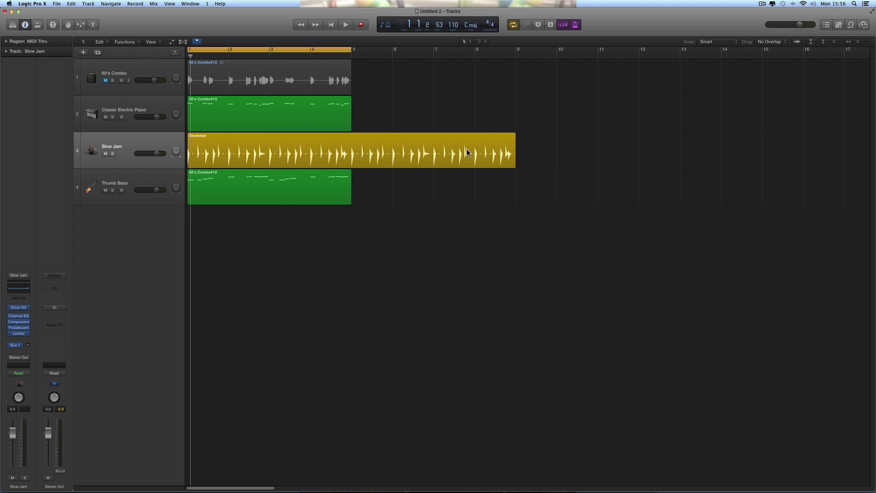
pyautogui.click(368, 148)
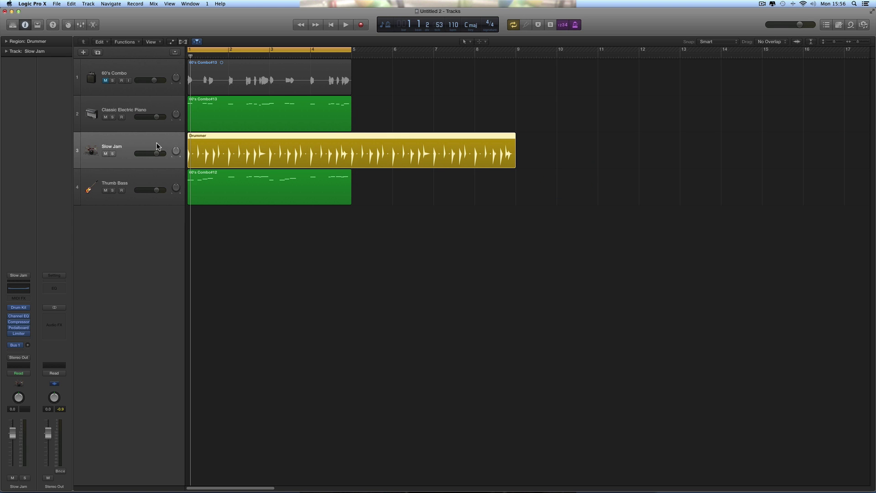
# Switch the R&B drummer to Neo Soul while the groove plays
pyautogui.press('space')
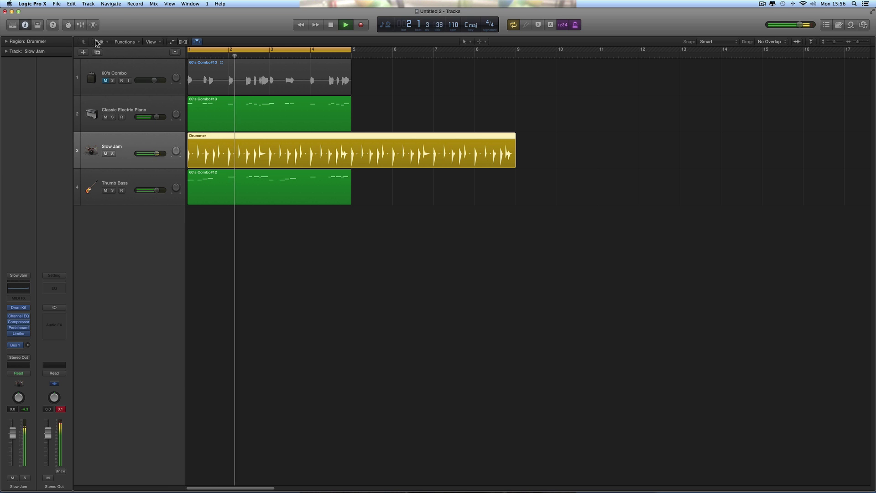
pyautogui.click(93, 24)
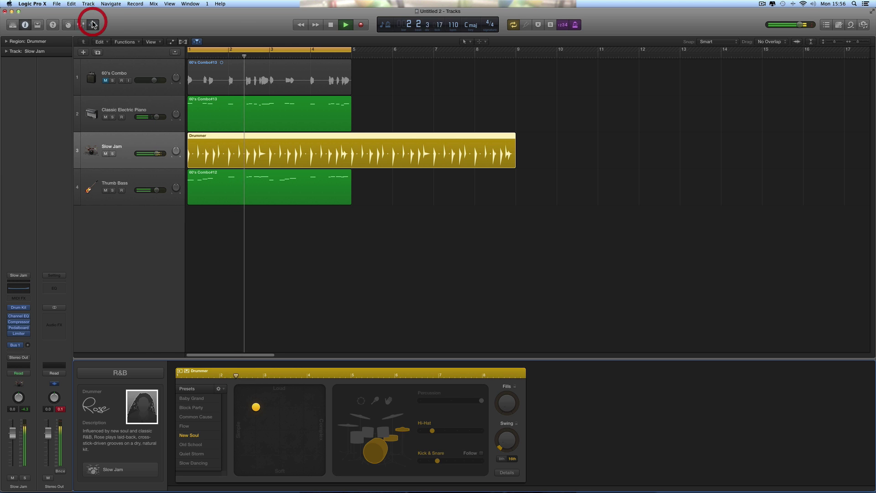
pyautogui.click(136, 405)
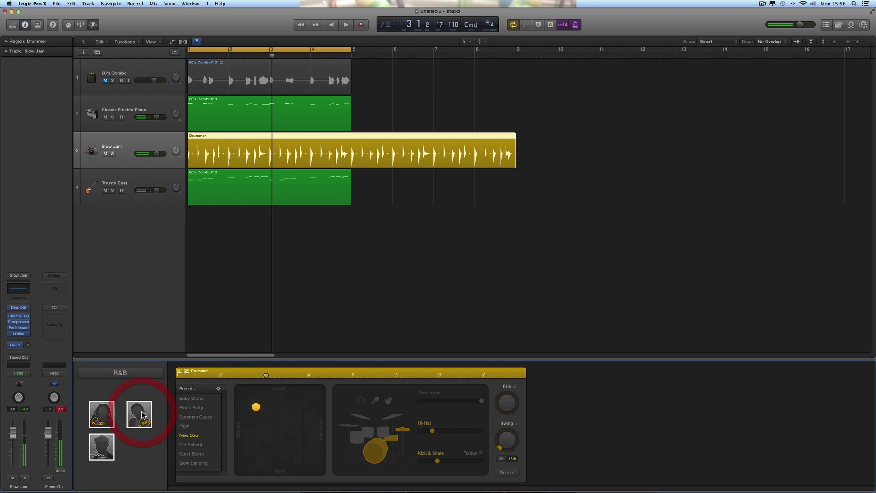
pyautogui.click(141, 415)
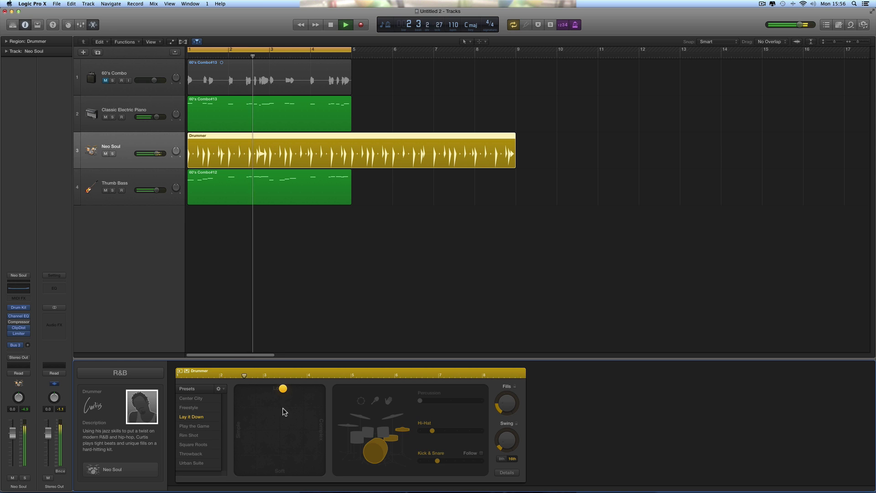
# Make the groove simpler and set kick and snare to the simplest pattern
pyautogui.moveTo(437, 461); pyautogui.dragTo(422, 462)
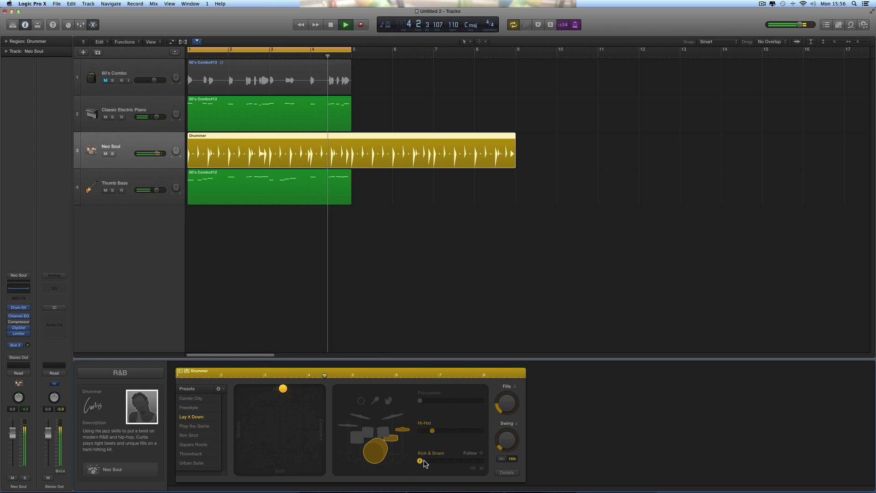
pyautogui.moveTo(421, 461); pyautogui.dragTo(447, 461)
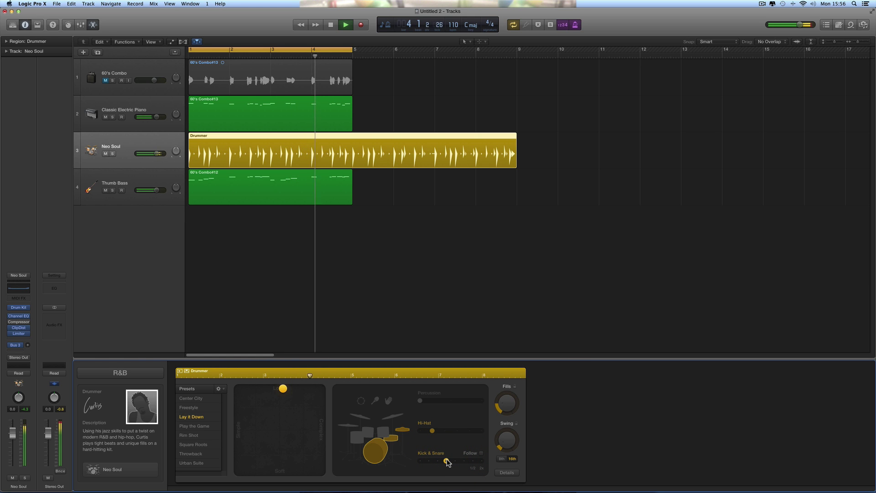
pyautogui.click(455, 462)
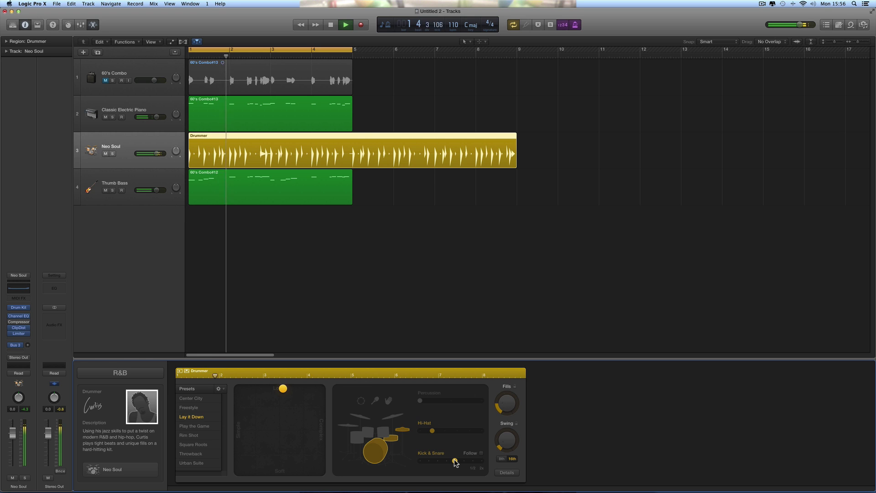
pyautogui.click(280, 390)
pyautogui.moveTo(279, 391); pyautogui.dragTo(262, 389)
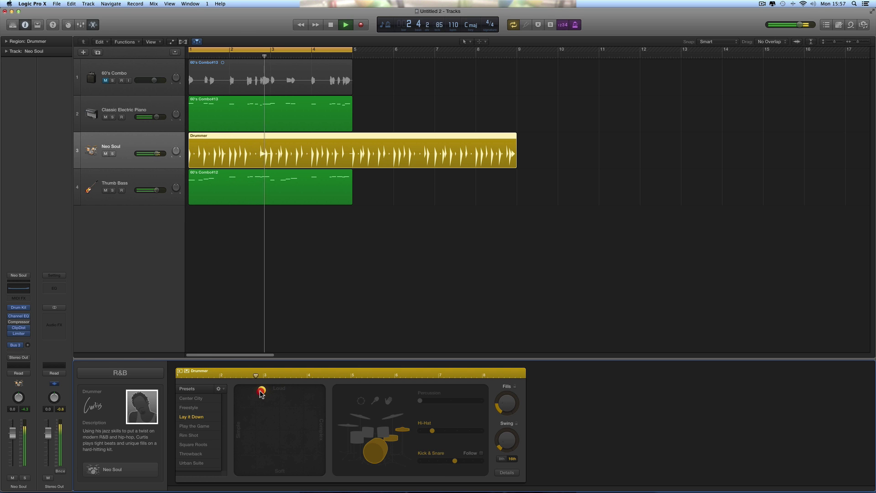
pyautogui.click(419, 460)
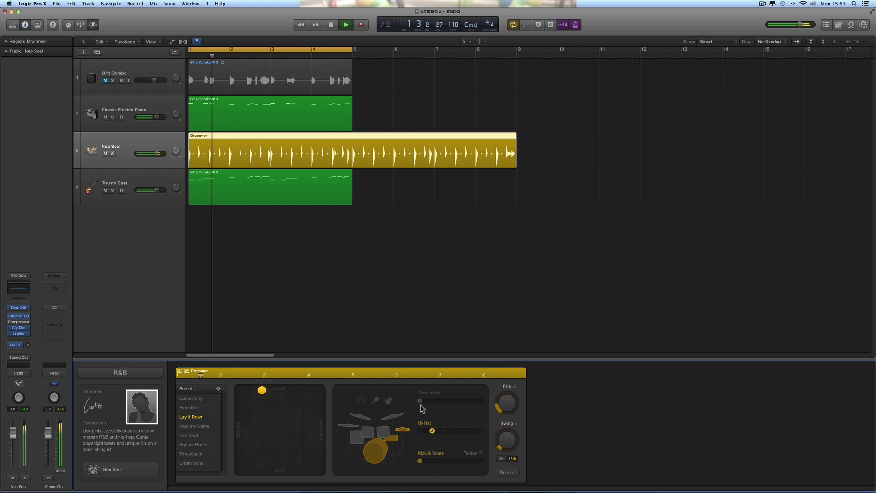
# Load the Guitar > Classic Clean patch onto the Classic Electric Piano track
pyautogui.press('space')
pyautogui.click(162, 109)
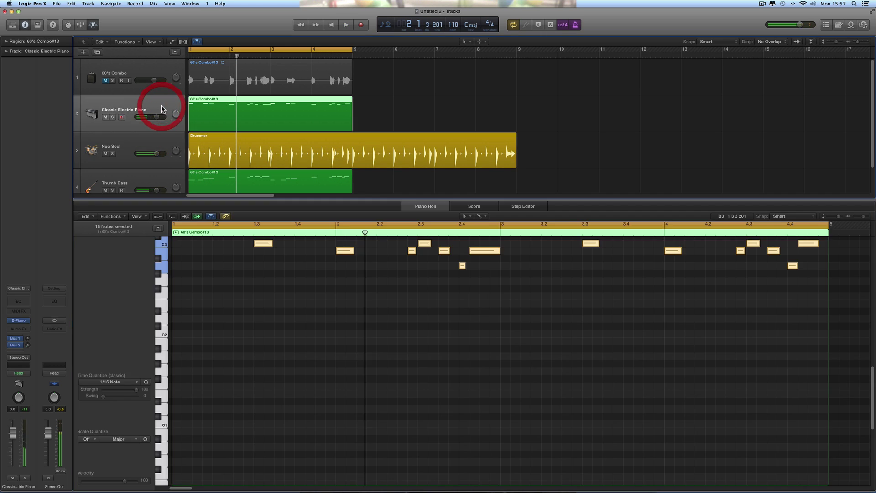
pyautogui.click(13, 25)
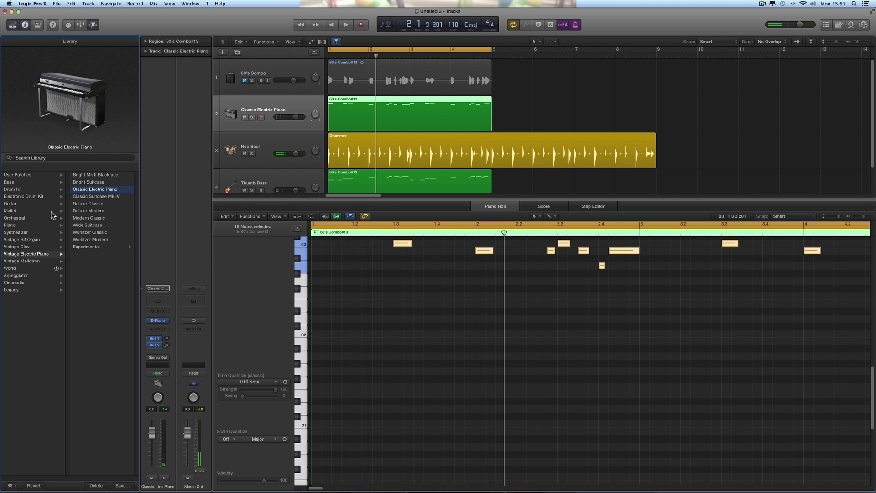
pyautogui.click(14, 204)
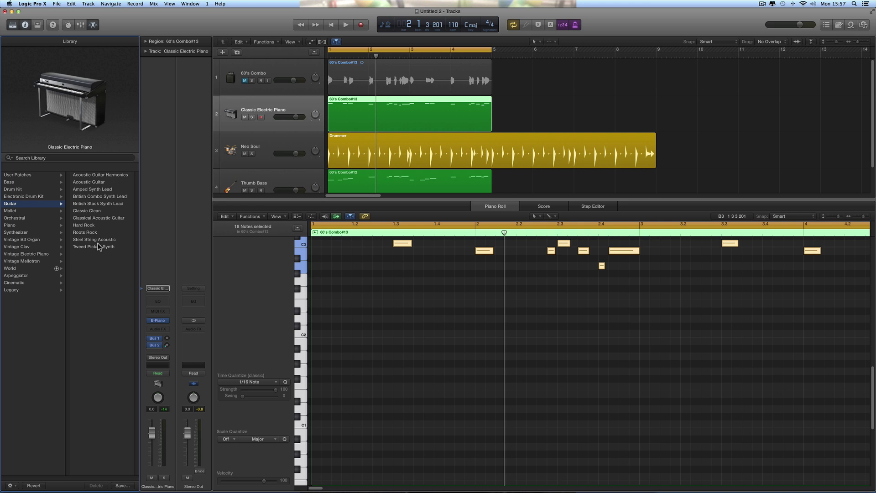
pyautogui.click(93, 210)
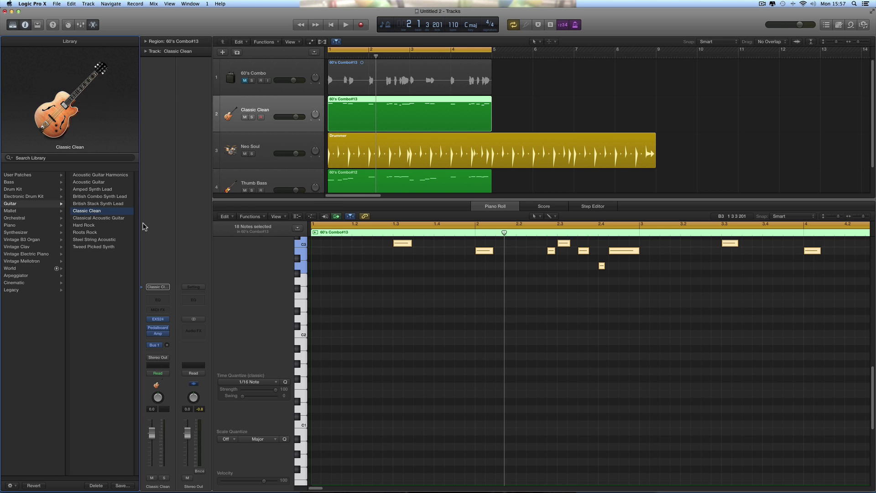
# Play the part with the guitar sound, then add a Vintage Strat track below
pyautogui.press('space')
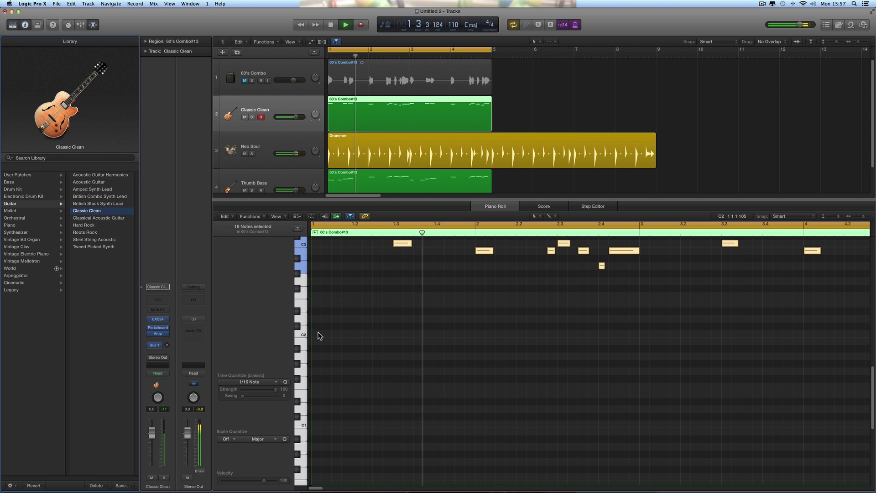
pyautogui.scroll(5, 328, 335)
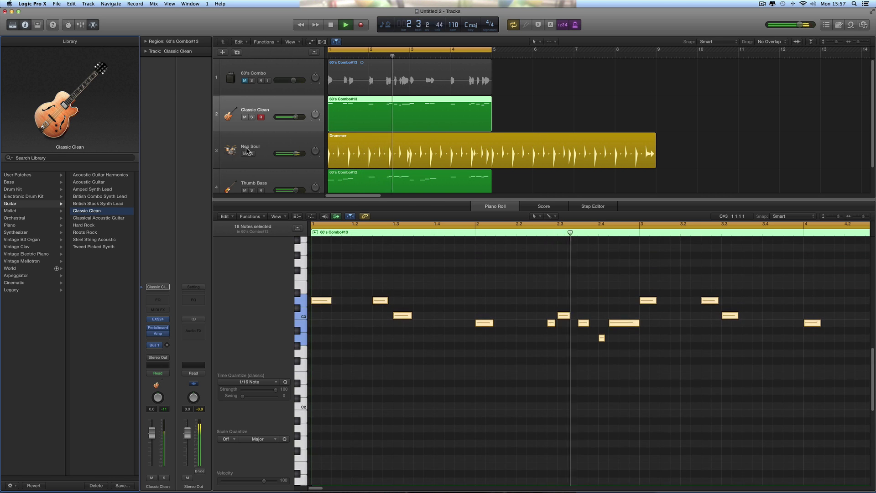
pyautogui.press('space')
pyautogui.click(236, 52)
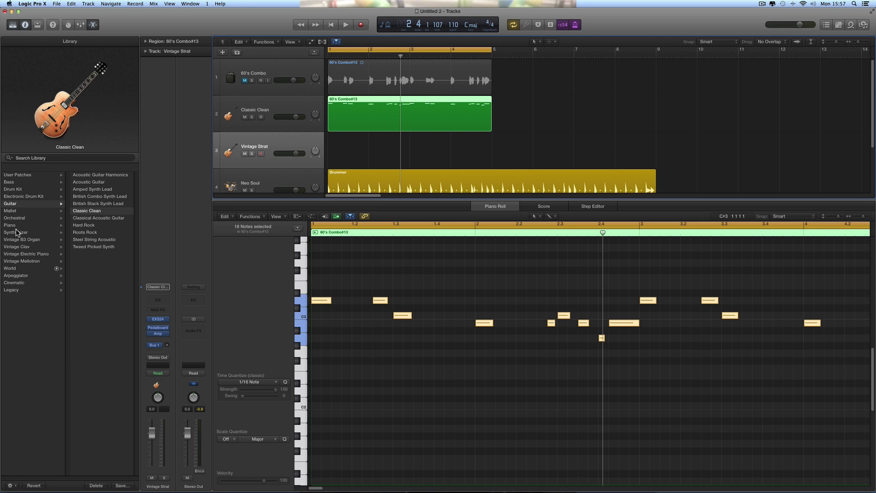
# Browse the Library's World sounds, then Orchestral > Brass for track 3
pyautogui.click(13, 269)
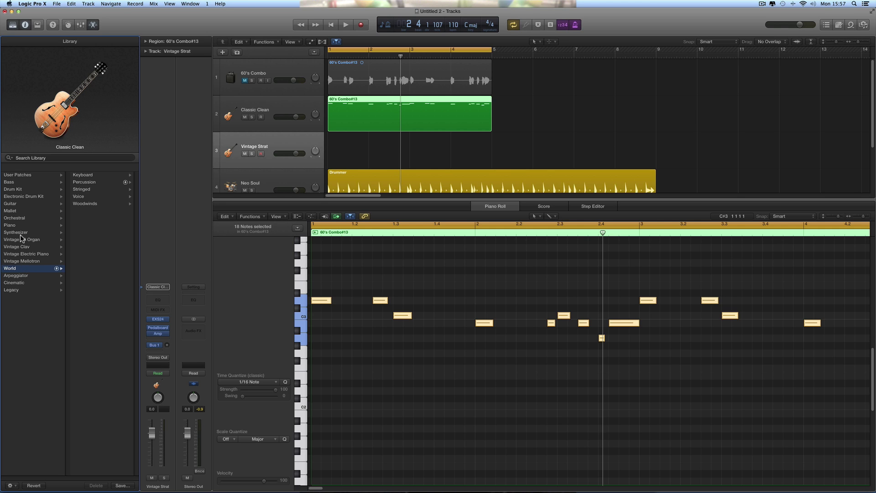
pyautogui.click(19, 219)
pyautogui.click(78, 177)
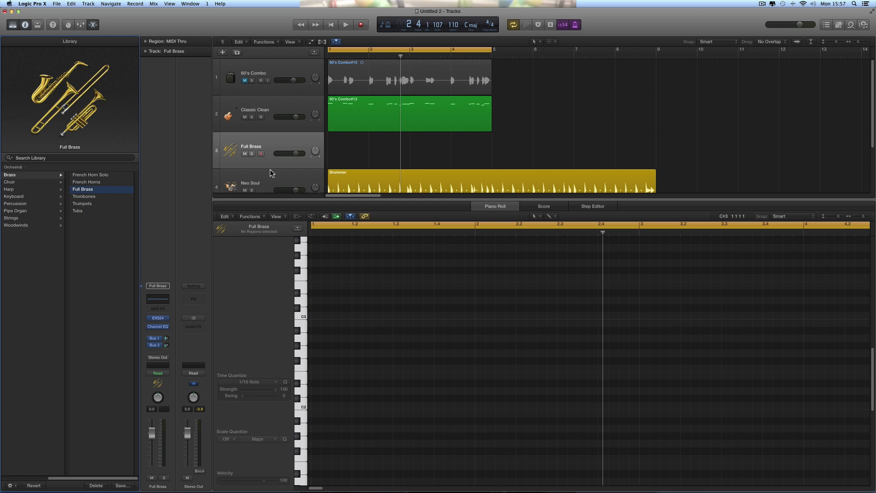
# Copy the Classic Clean melody region onto the Full Brass track
pyautogui.click(364, 108)
pyautogui.moveTo(368, 99); pyautogui.dragTo(366, 135)
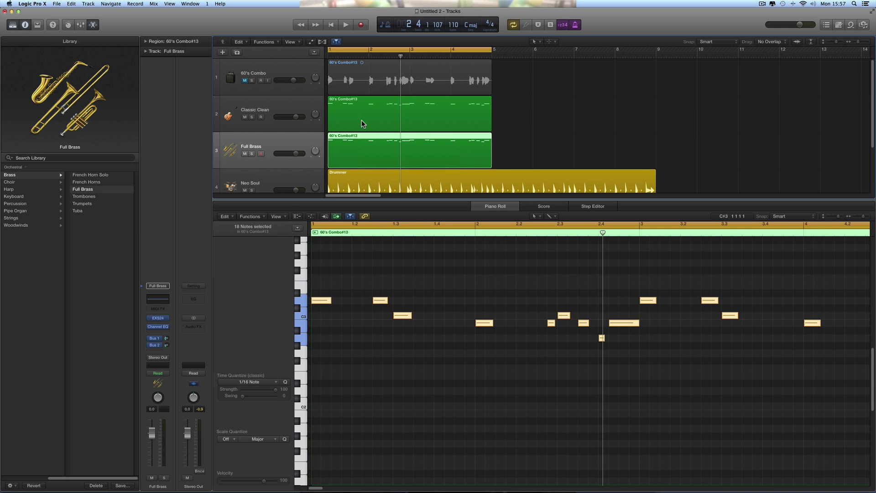
pyautogui.click(94, 26)
# Turn the Classic Clean track down to -2.5 dB during playback
pyautogui.press('space')
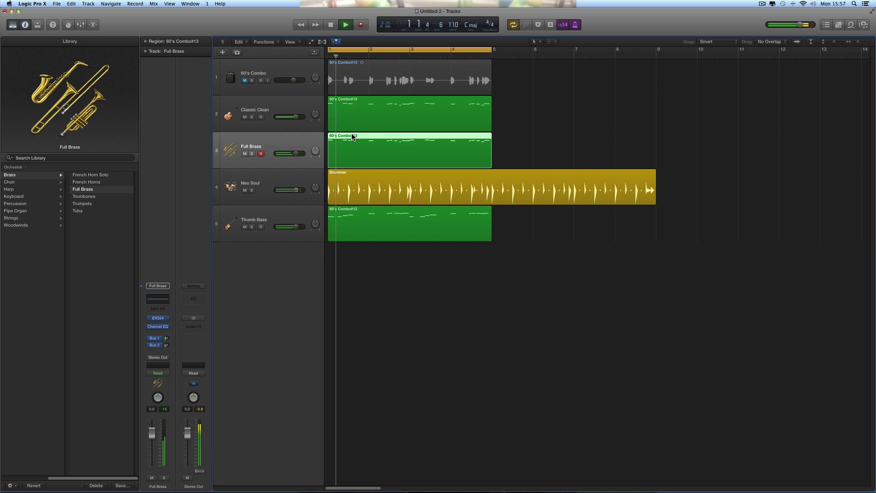
pyautogui.moveTo(290, 117); pyautogui.dragTo(287, 117)
pyautogui.press('space')
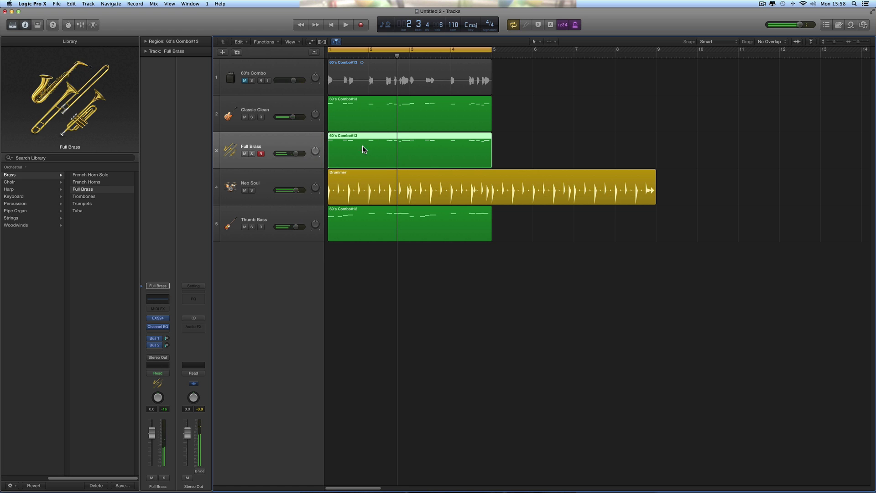
# Transpose the brass region +12 semitones in the Region inspector
pyautogui.click(146, 42)
pyautogui.click(197, 74)
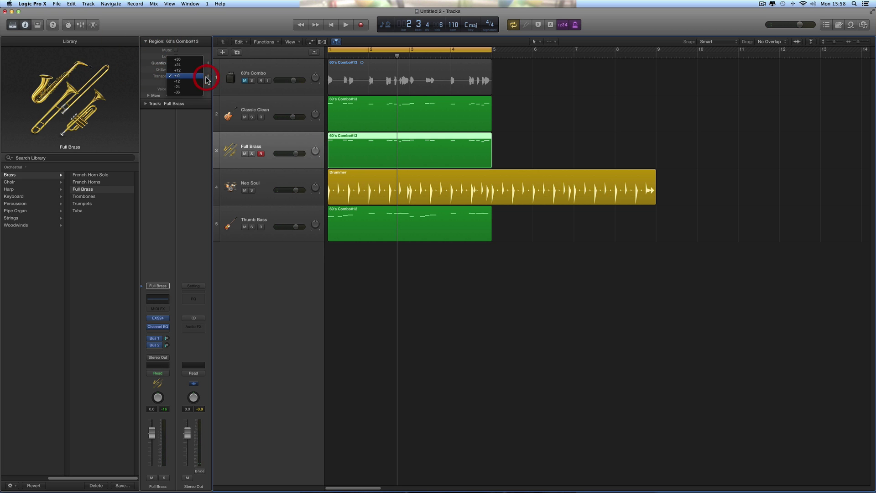
pyautogui.click(187, 73)
pyautogui.press('space')
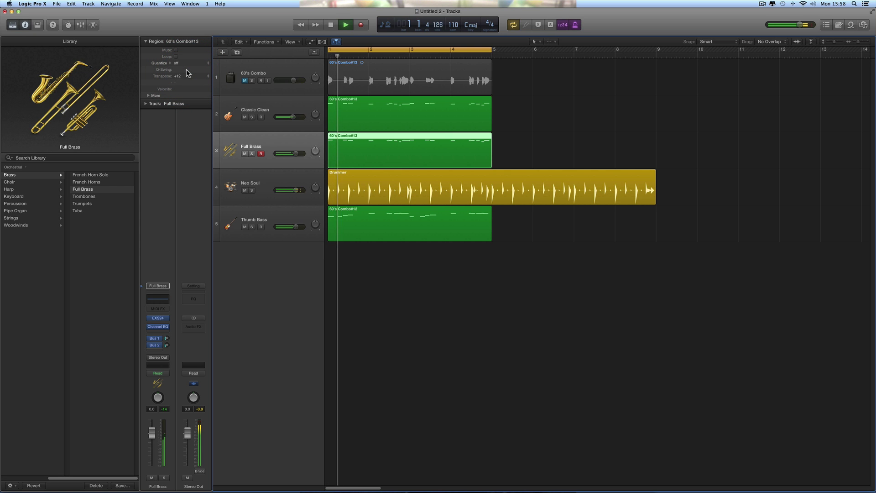
pyautogui.press('space')
# Unmute the 60's Combo vocal track and play the arrangement again
pyautogui.click(244, 81)
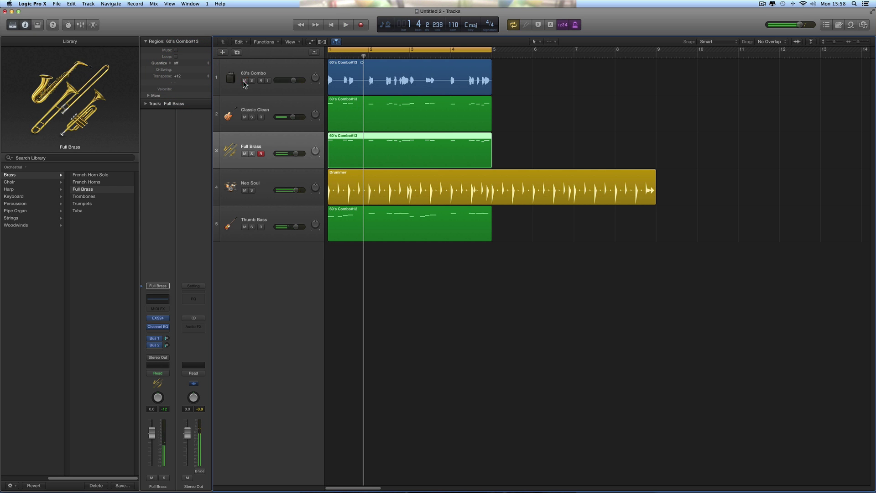
pyautogui.press('space')
pyautogui.click(276, 73)
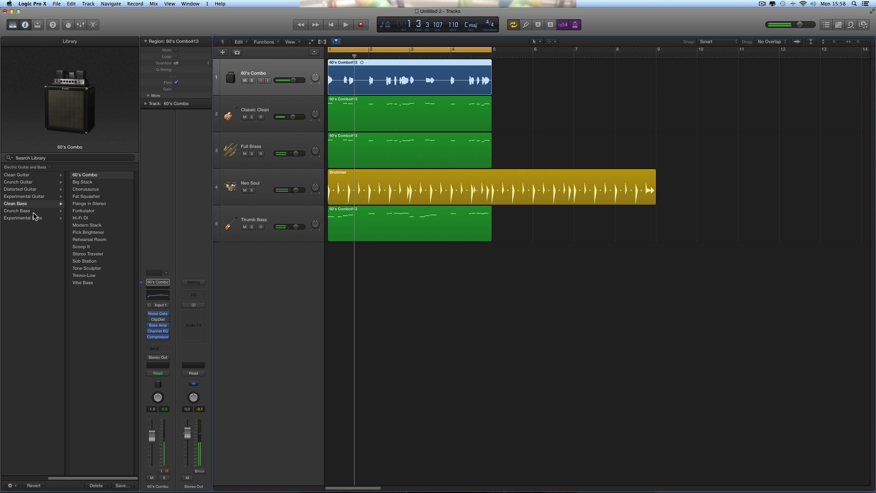
# Browse the Library's Voice patches and start playback of the mix
pyautogui.click(10, 479)
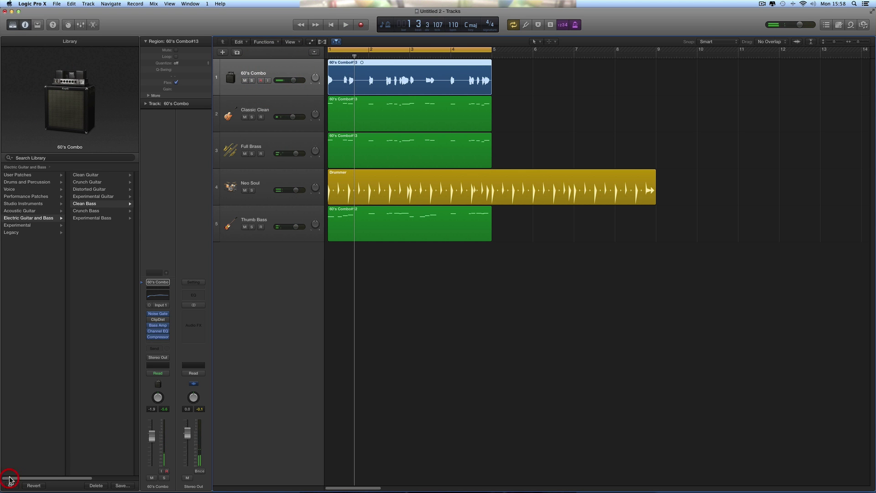
pyautogui.click(16, 189)
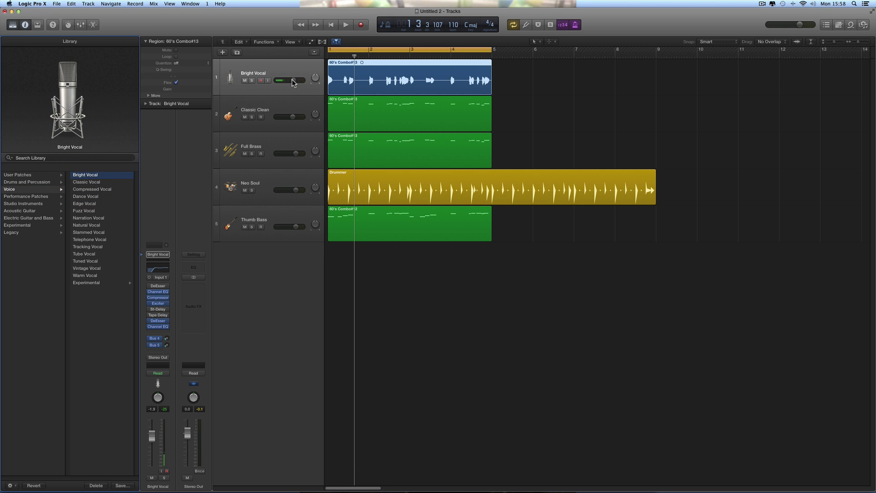
pyautogui.press('space')
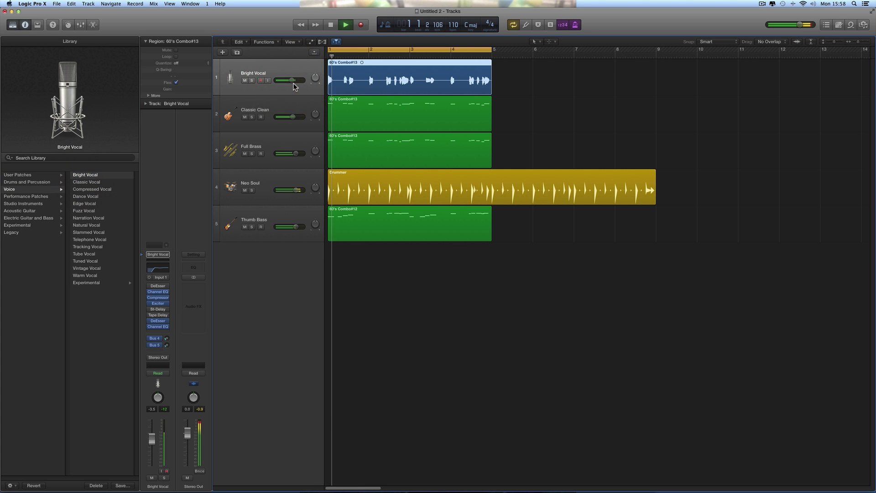
# Adjust Classic Clean's volume and set the Full Brass track to -0.7 dB
pyautogui.click(289, 110)
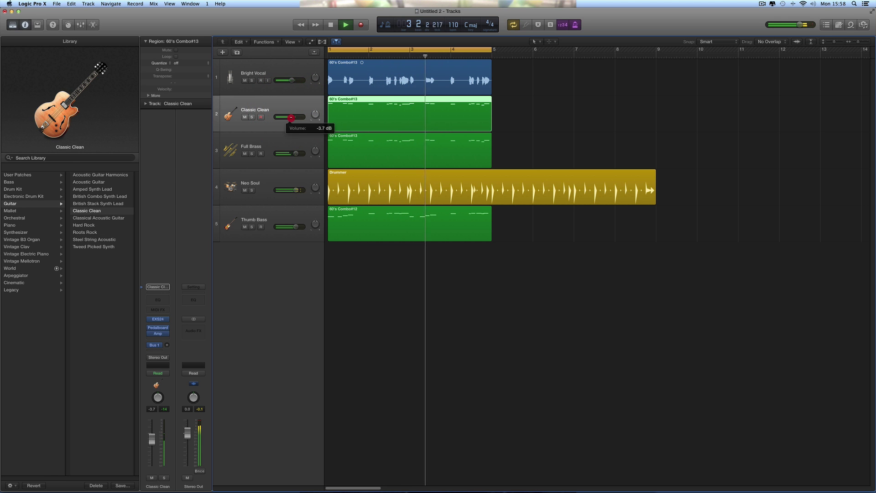
pyautogui.click(291, 117)
pyautogui.moveTo(294, 153); pyautogui.dragTo(294, 153)
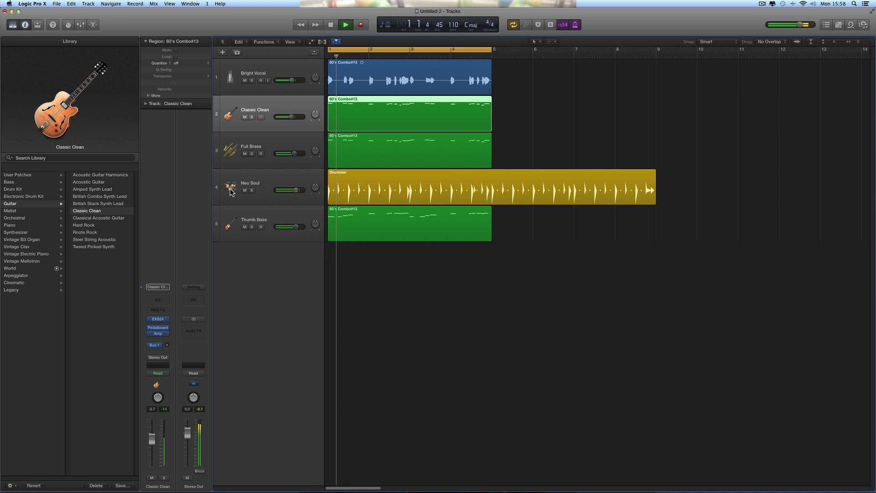
# Load the Orchestral Brass Trumpets patch onto the Full Brass track
pyautogui.click(279, 148)
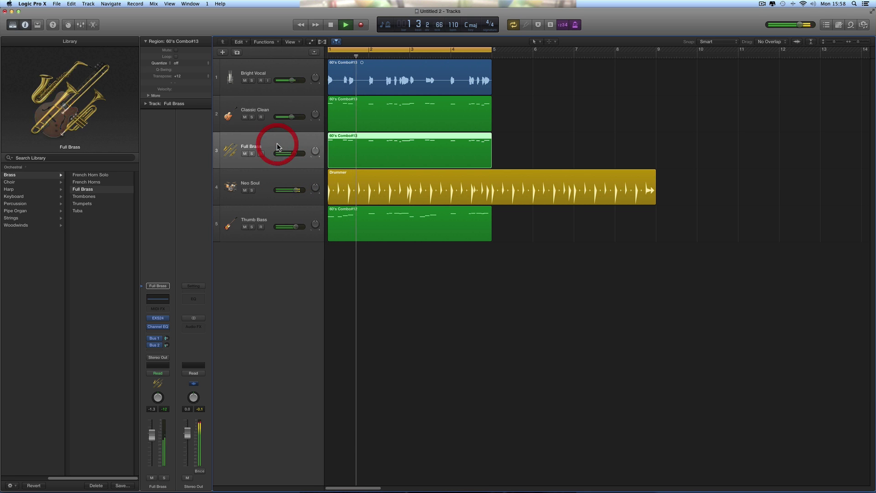
pyautogui.click(93, 204)
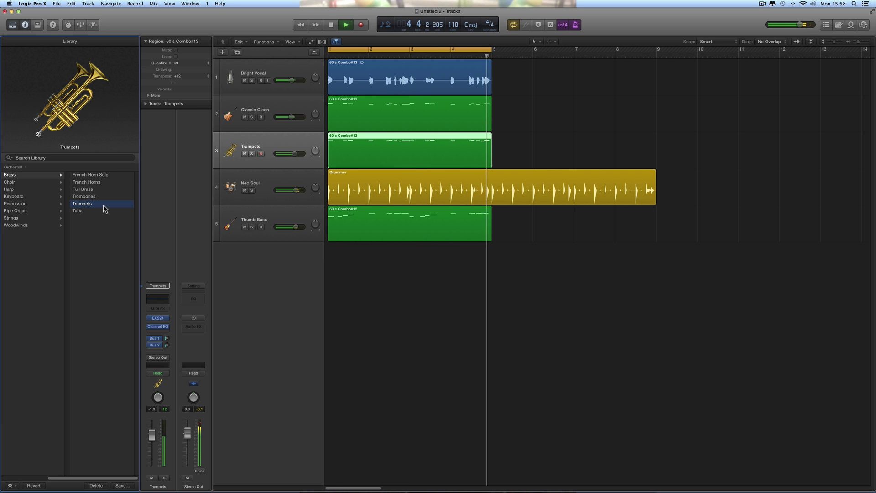
pyautogui.click(277, 108)
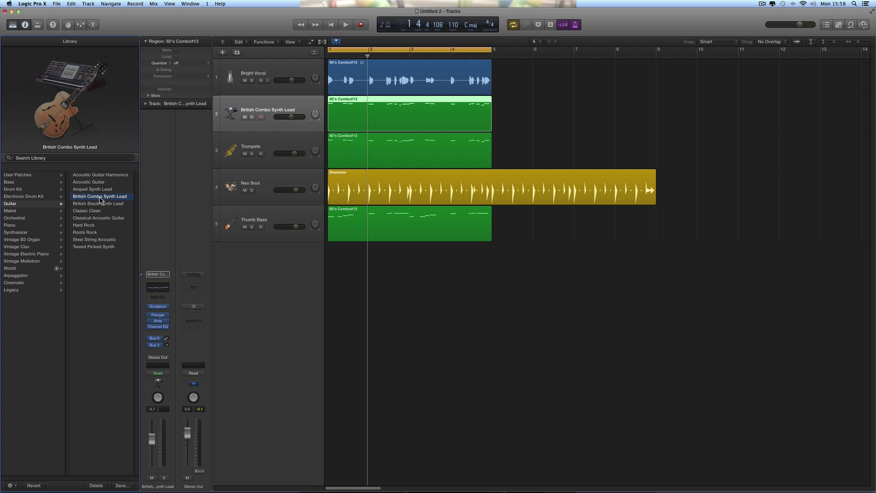
# Lower the British Combo Synth Lead track volume to -10.6 dB
pyautogui.press('space')
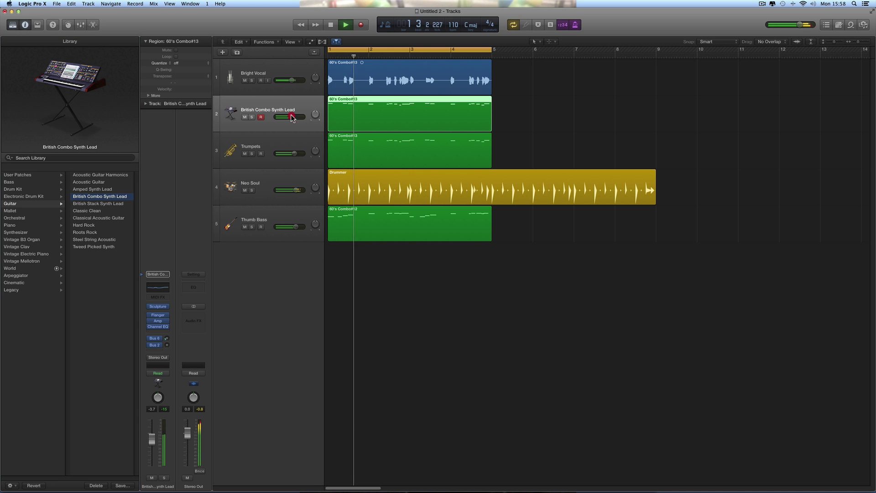
pyautogui.moveTo(291, 116); pyautogui.dragTo(276, 118)
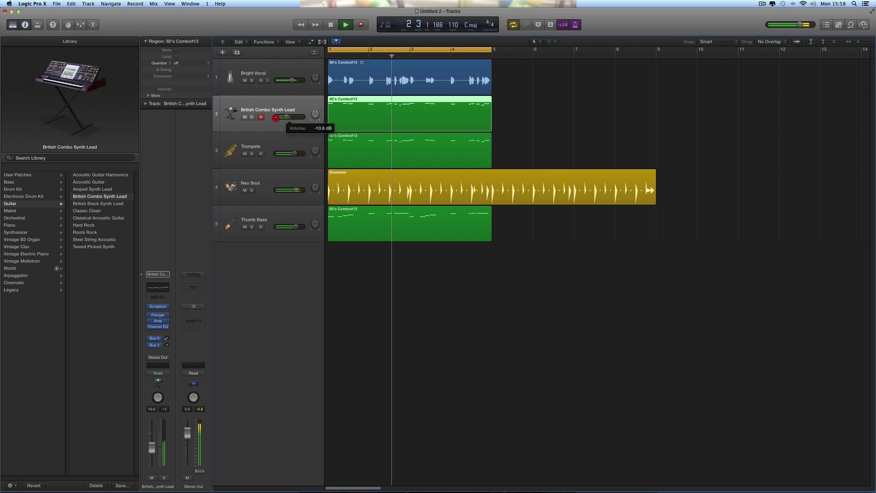
pyautogui.press('space')
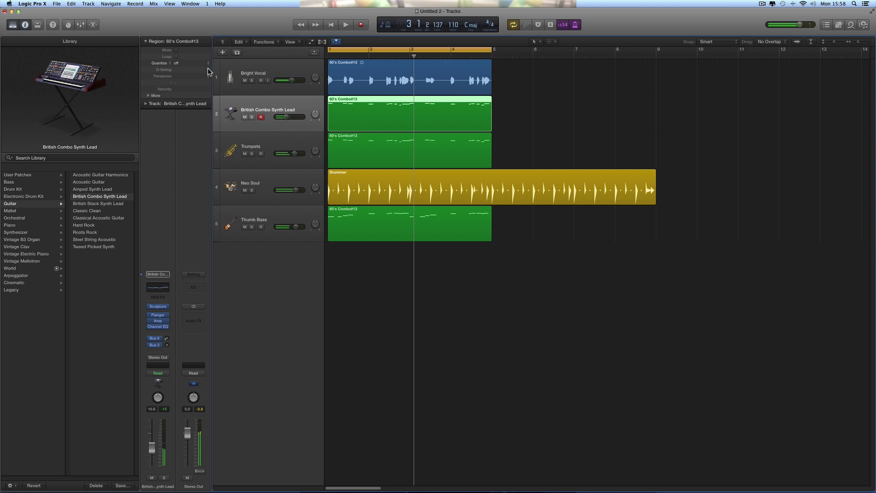
# Audition the synth lead region at Transpose -12 and +12, then reset it to 0
pyautogui.click(211, 80)
pyautogui.click(187, 87)
pyautogui.press('space')
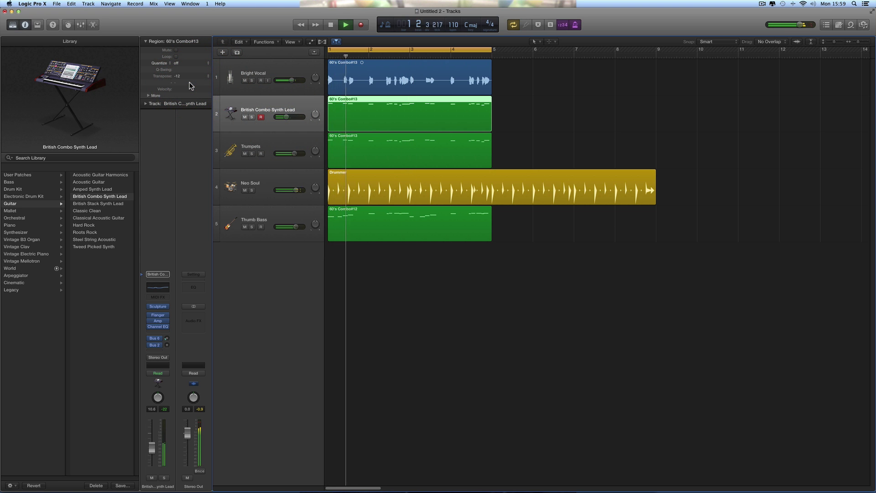
pyautogui.press('space')
pyautogui.click(187, 76)
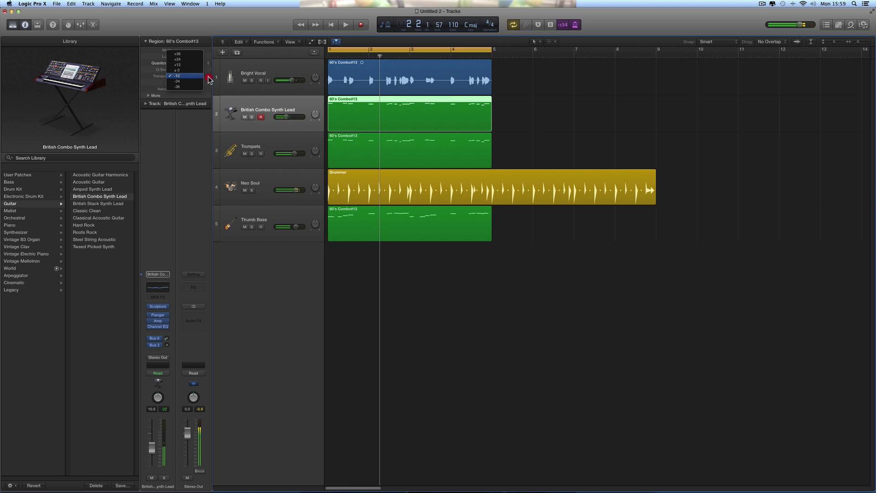
pyautogui.click(187, 67)
pyautogui.press('space')
pyautogui.press('space')
pyautogui.click(201, 76)
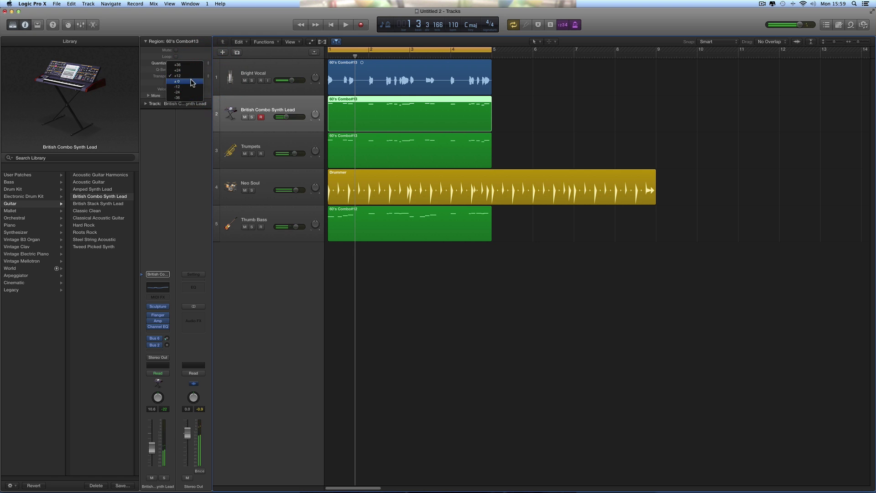
pyautogui.click(195, 85)
pyautogui.press('space')
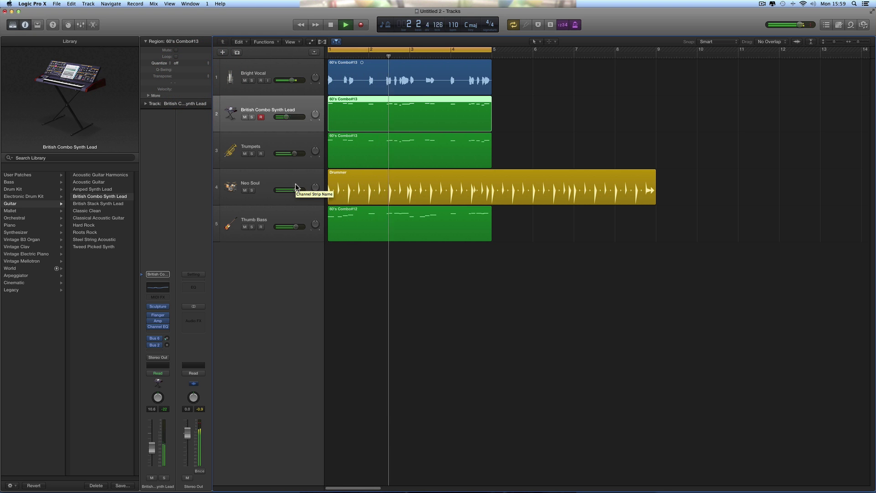
# Raise Bright Vocal's bus send to -15.6 and trim the Drummer region from bar 9 to 5
pyautogui.click(274, 72)
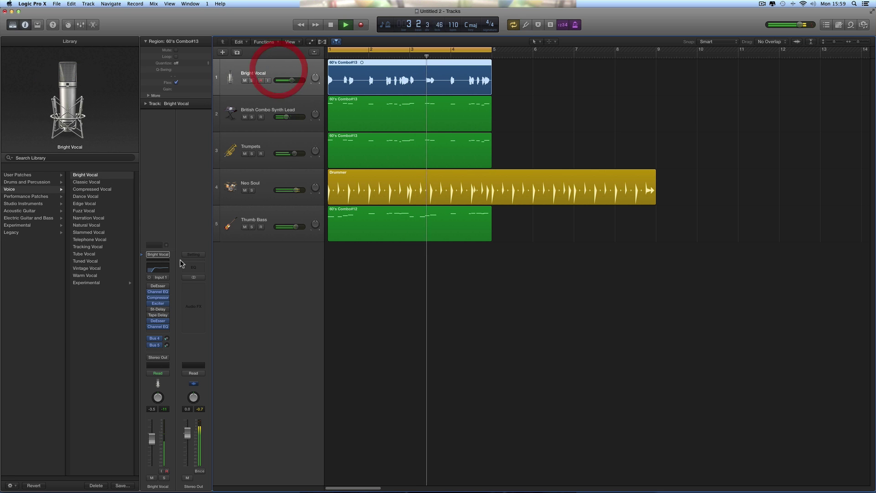
pyautogui.click(165, 344)
pyautogui.moveTo(165, 344); pyautogui.dragTo(160, 341)
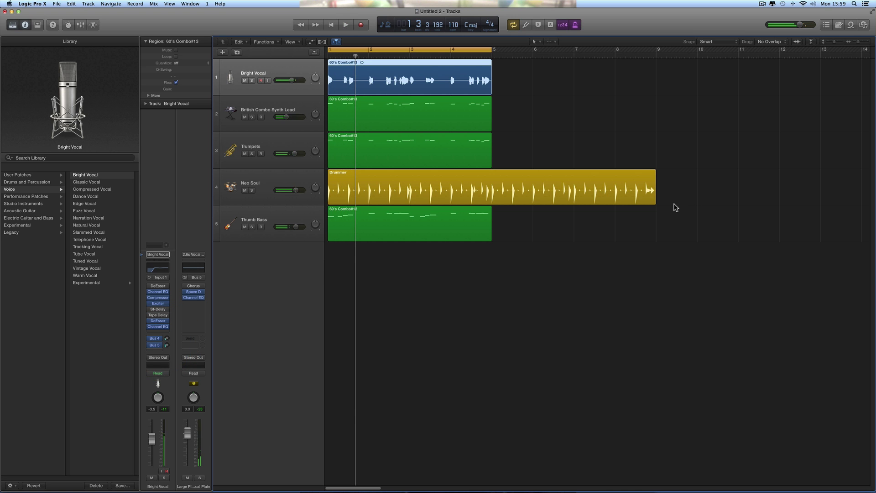
pyautogui.moveTo(656, 205); pyautogui.dragTo(491, 206)
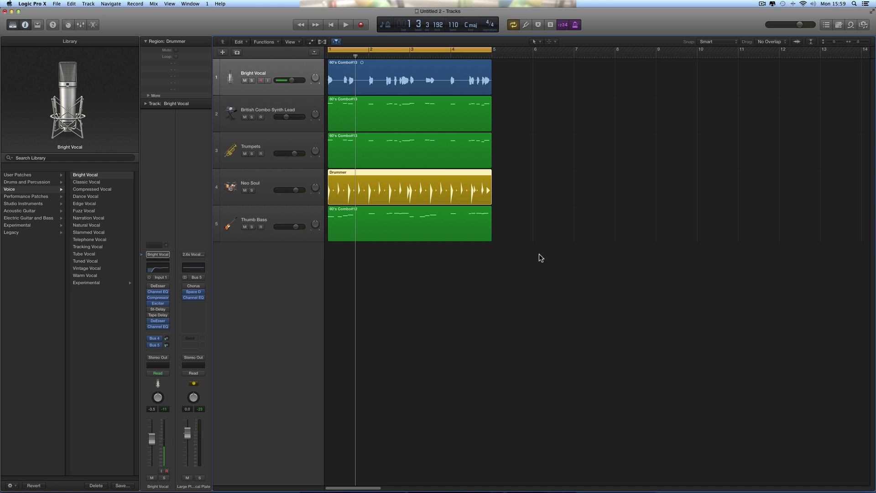
pyautogui.click(385, 81)
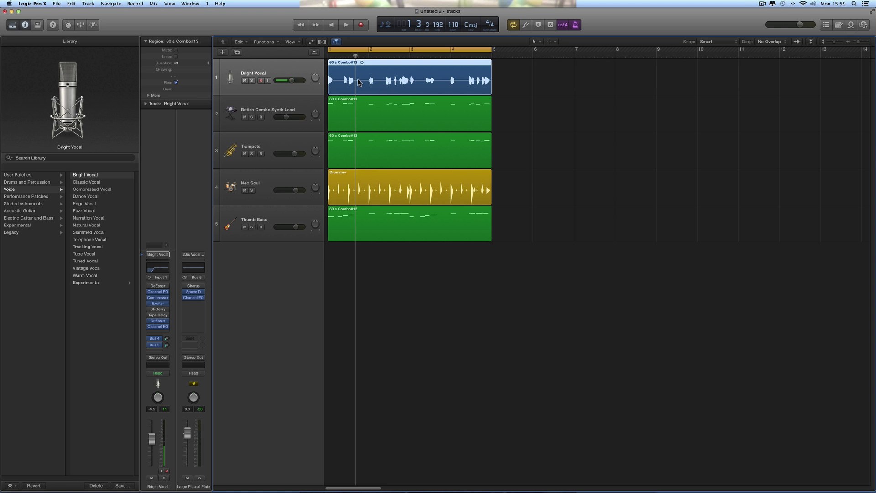
# Return the playhead to the project start and open the British Combo Synth Lead region in the Piano Roll
pyautogui.moveTo(357, 56); pyautogui.dragTo(328, 56)
pyautogui.click(369, 114)
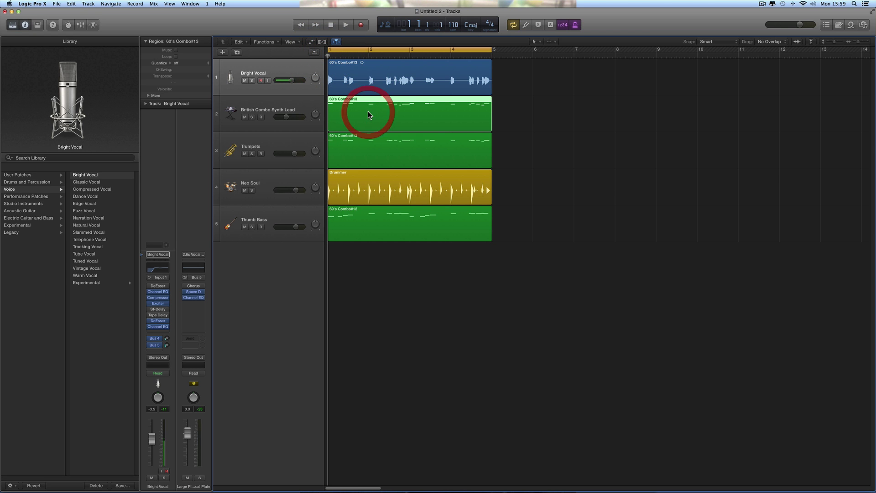
pyautogui.doubleClick(370, 102)
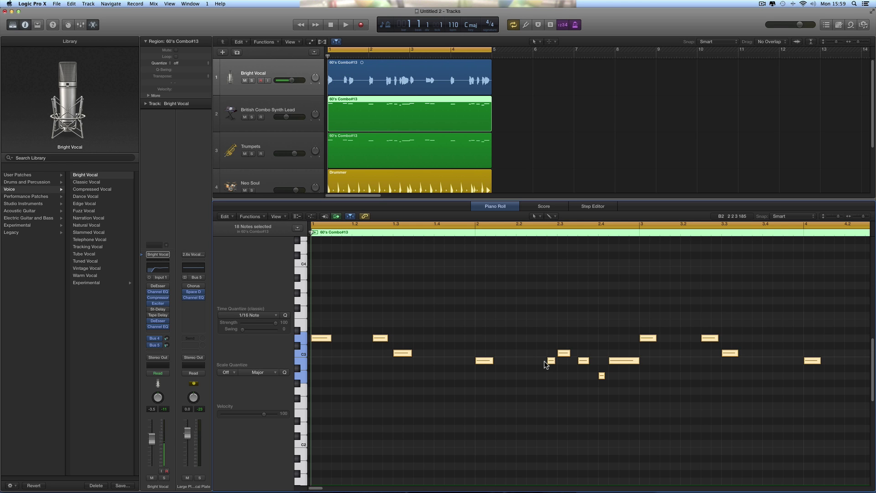
# Deselect all notes, browse the MIDI Transform functions without changes, and zoom out to show the whole 60's Combo#13 region
pyautogui.click(502, 311)
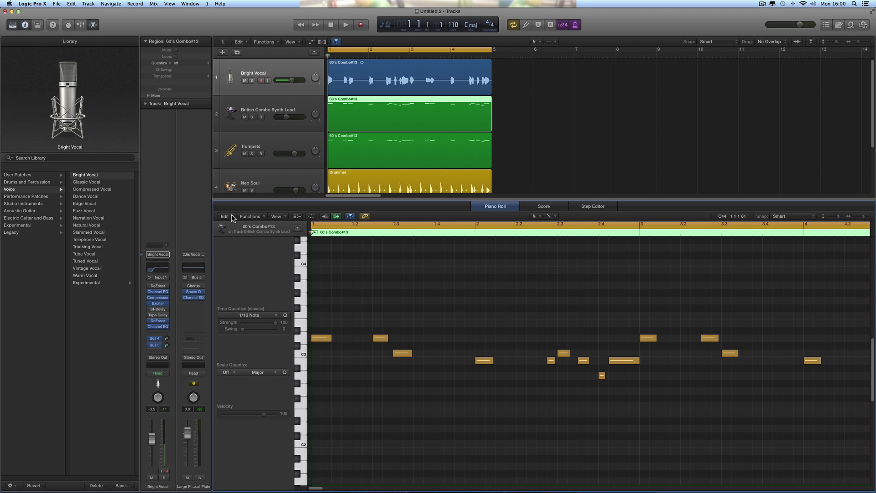
pyautogui.click(249, 217)
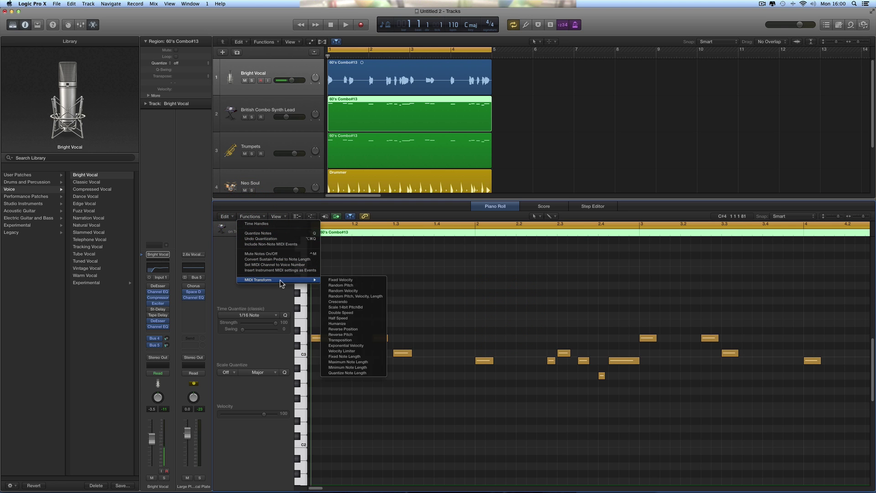
pyautogui.click(428, 279)
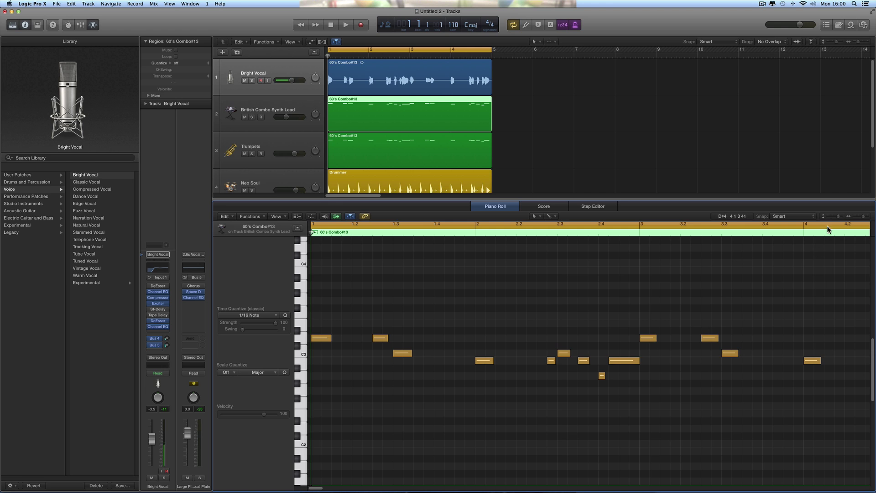
pyautogui.click(856, 219)
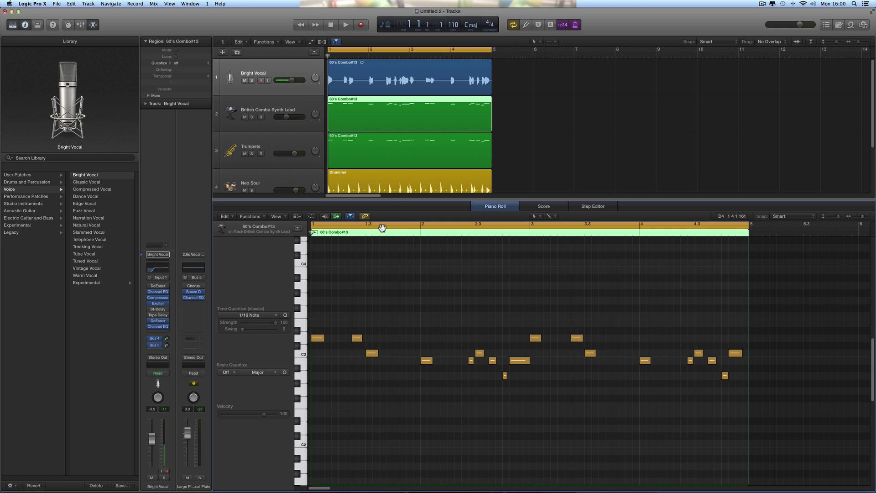
# Hide the Piano Roll, then play all five tracks from bar 1 and stop playback
pyautogui.click(93, 25)
pyautogui.click(345, 26)
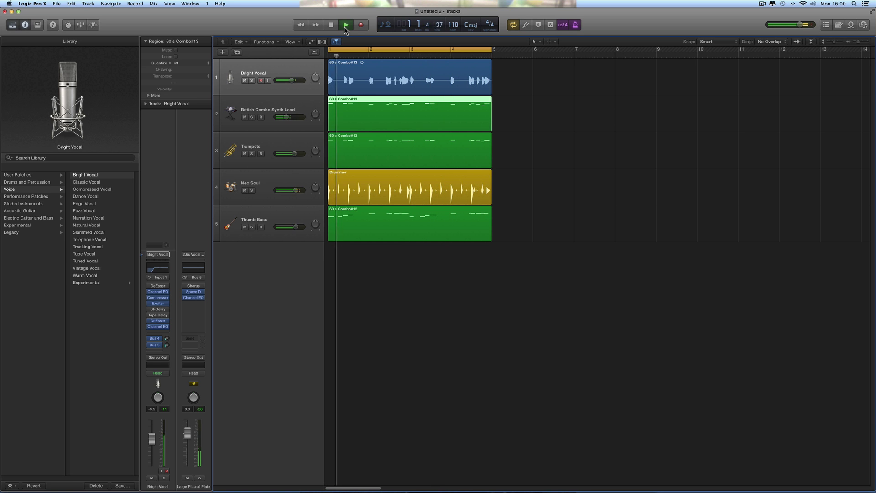
pyautogui.press('space')
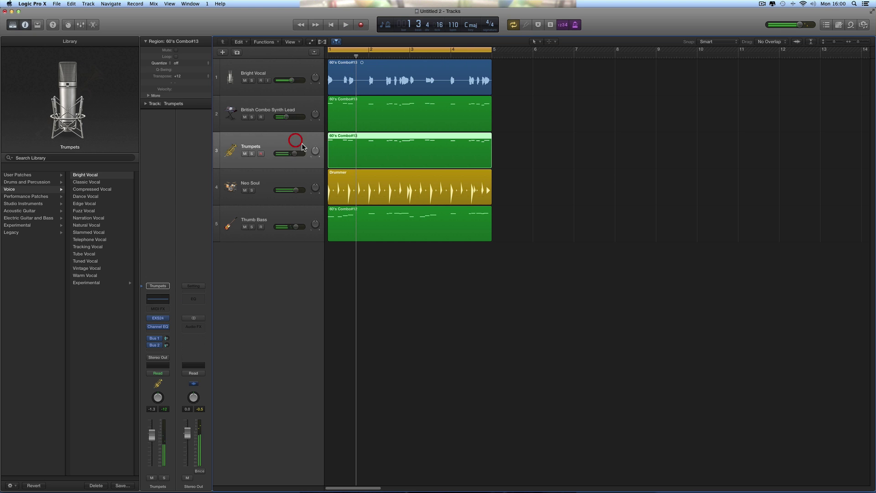